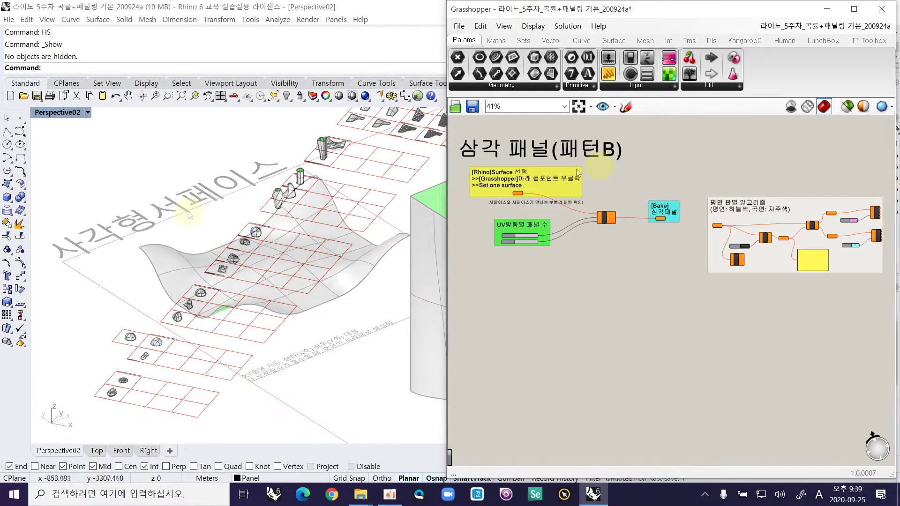
Assign the wavy rectangular surface as the single input surface of the triangular panel (pattern B) definition.
shift+right_drag(192, 230, 240, 261)
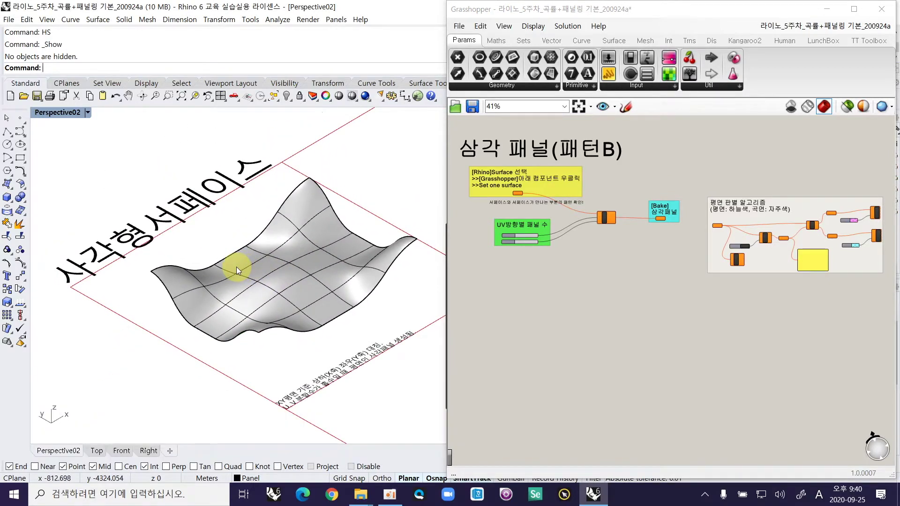
click(269, 271)
right_drag(520, 200, 592, 204)
right_click(592, 204)
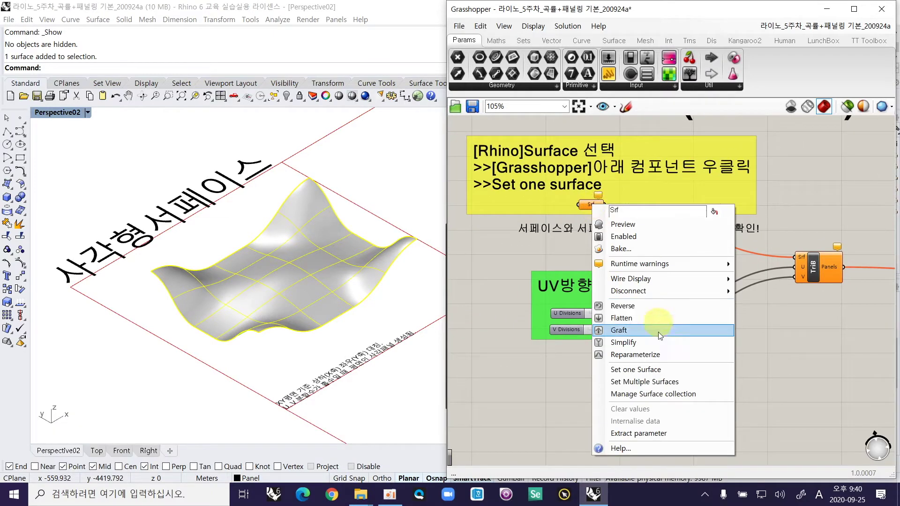
click(665, 368)
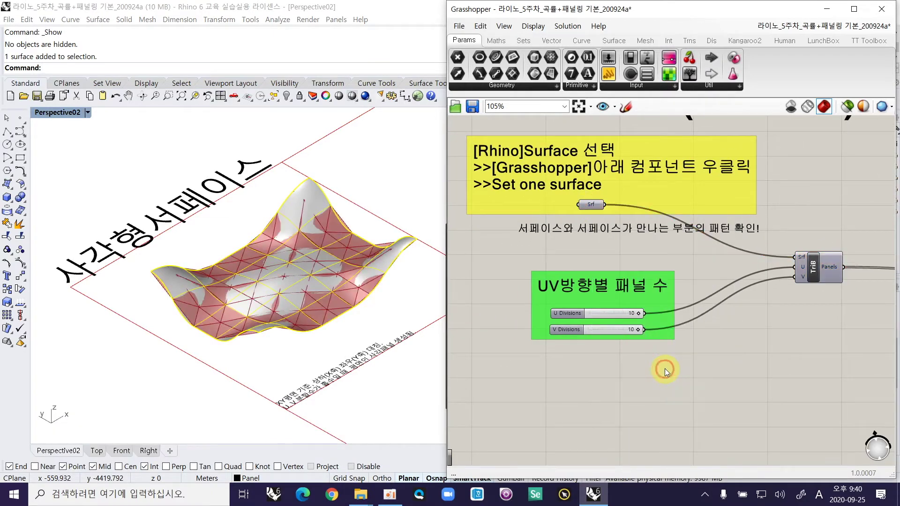
Hide the original wavy surface in Rhino, leaving only the triangular panel preview in the viewport.
click(352, 329)
click(323, 293)
text(H)
key(Return)
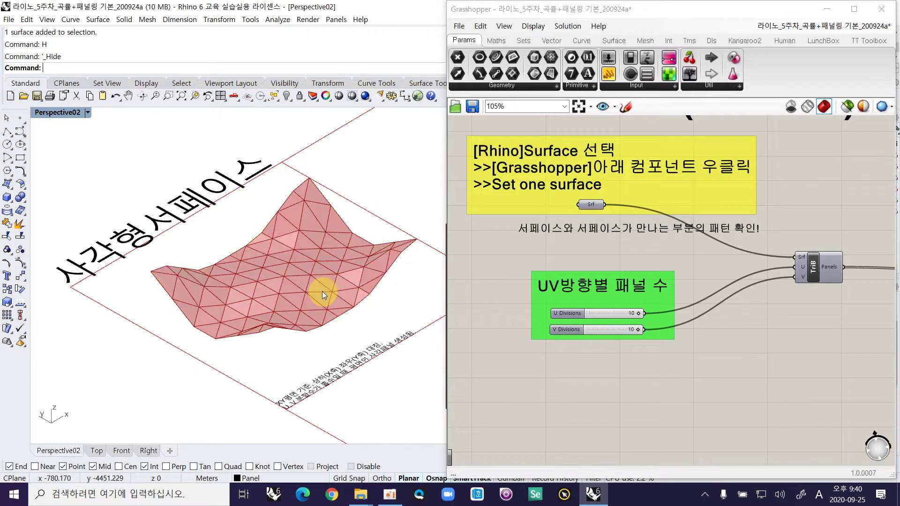
Connect the surface output of the [Bake] 삼각패널 group to the surface input of the planarity-check algorithm.
ctrl+right_drag(773, 274, 696, 241)
mouse_move(685, 252)
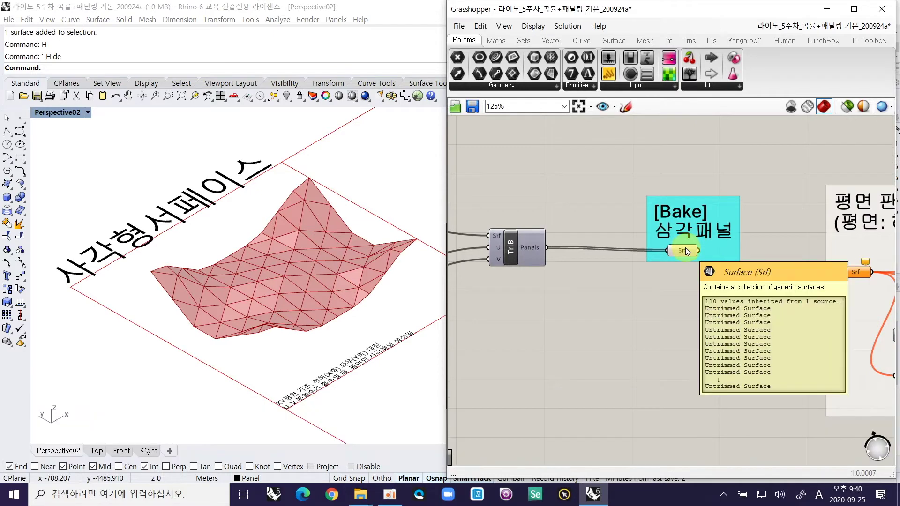
click(684, 252)
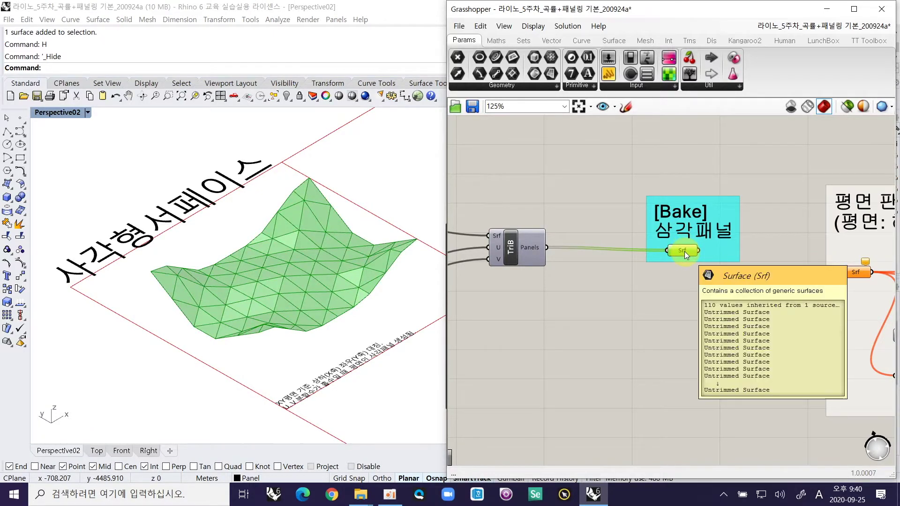
right_drag(696, 285, 640, 244)
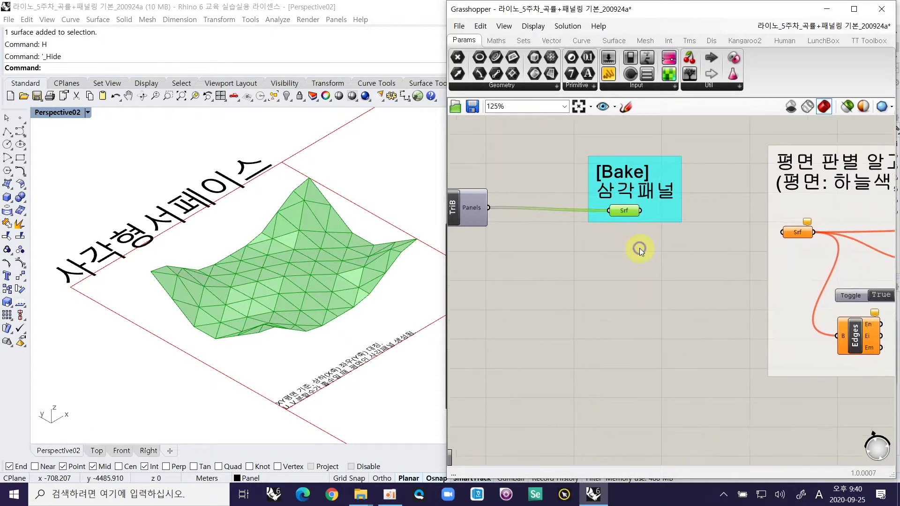
click(640, 244)
drag(640, 210, 780, 233)
right_drag(733, 256, 553, 272)
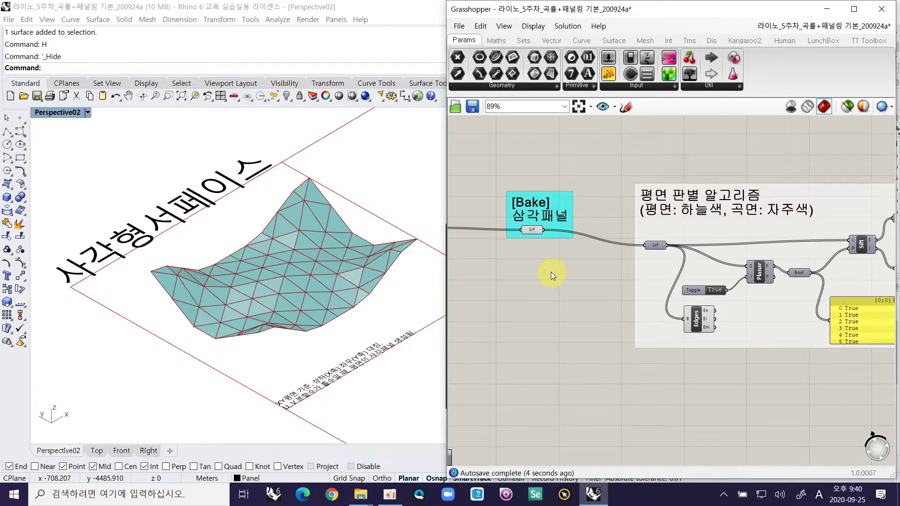
Turn off the preview of the surface parameter in the [Bake] 삼각패널 group.
mouse_move(533, 231)
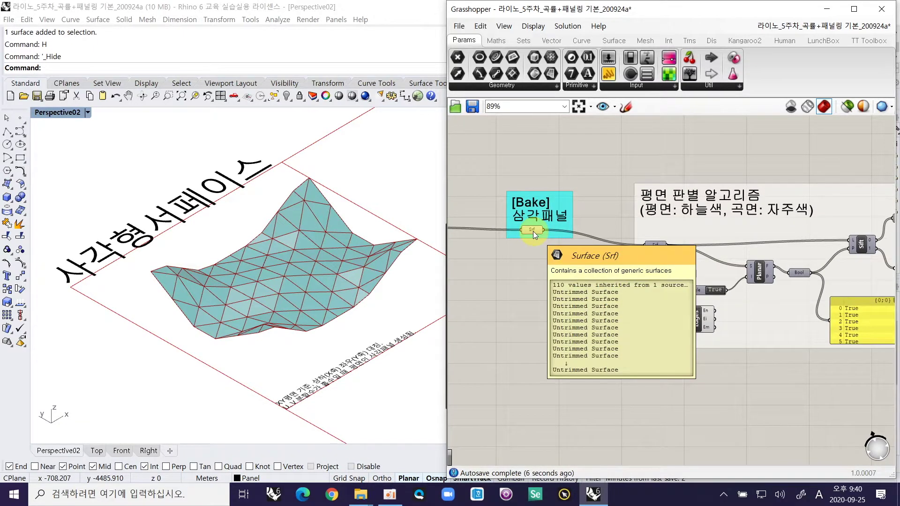
right_click(533, 232)
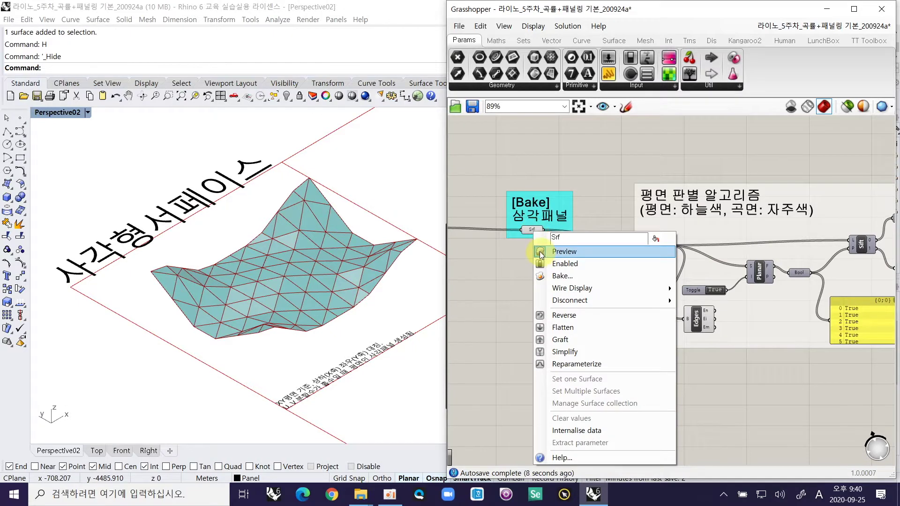
click(542, 252)
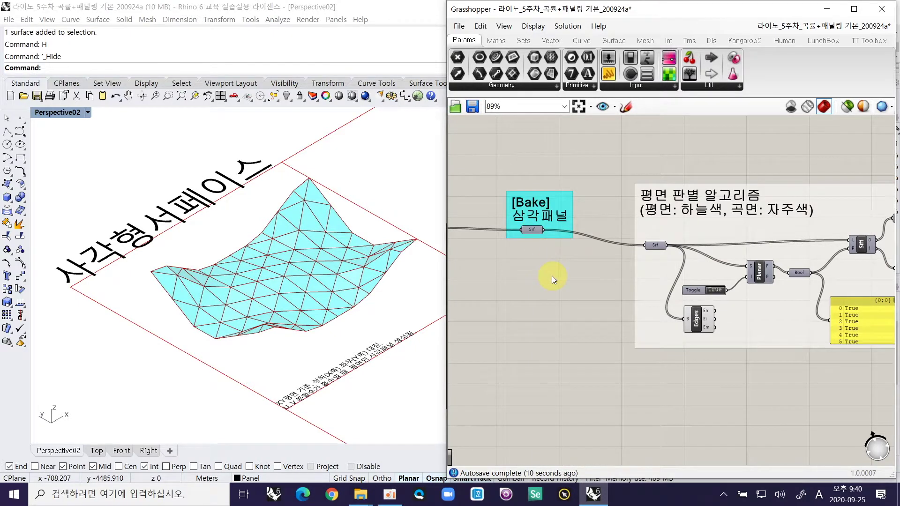
Examine the triangular panel pattern of the wavy surface in the Top view, including its edges.
shift+right_drag(525, 281, 770, 269)
scroll(747, 267, down, 3)
right_drag(644, 287, 656, 314)
scroll(622, 300, up, 2)
right_drag(615, 260, 626, 315)
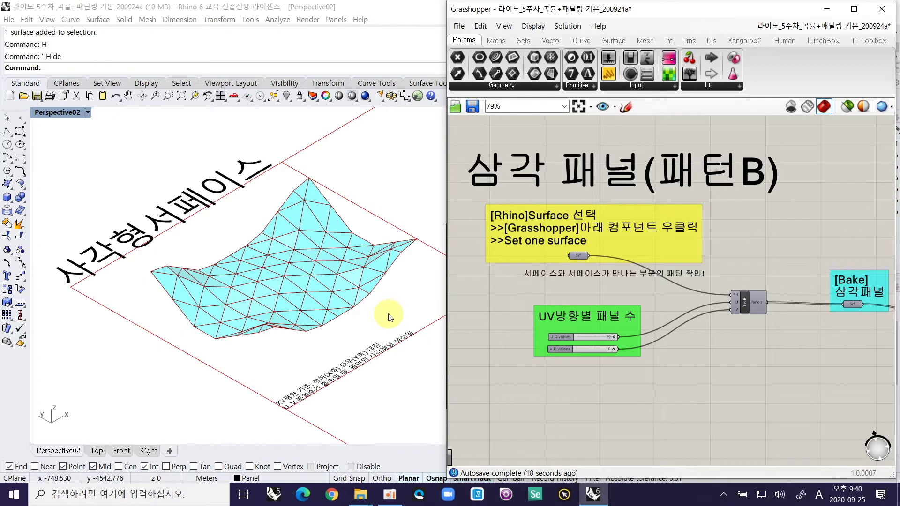
key(ctrl+F1)
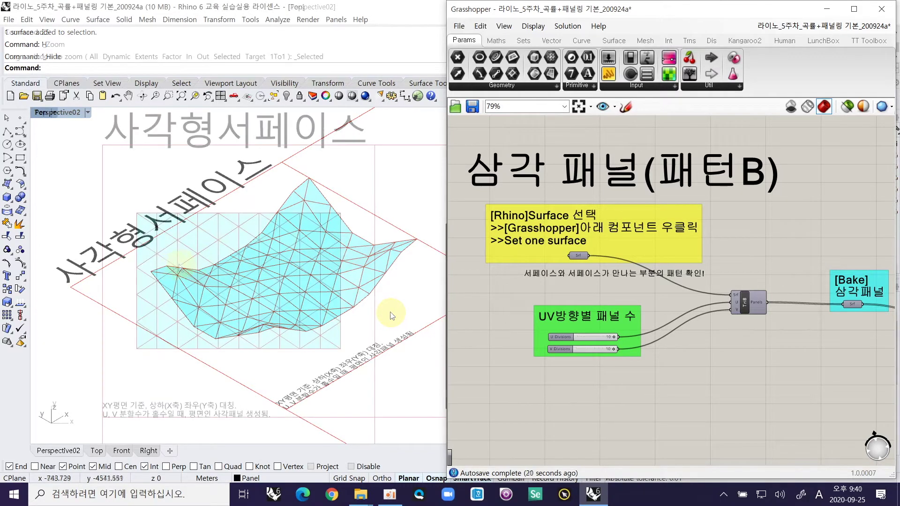
text(zs)
key(Return)
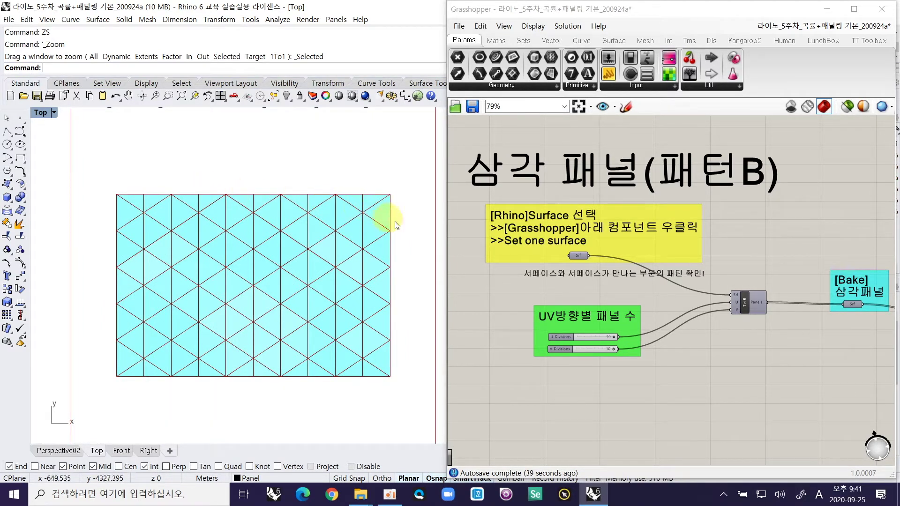
ctrl+right_drag(323, 241, 329, 255)
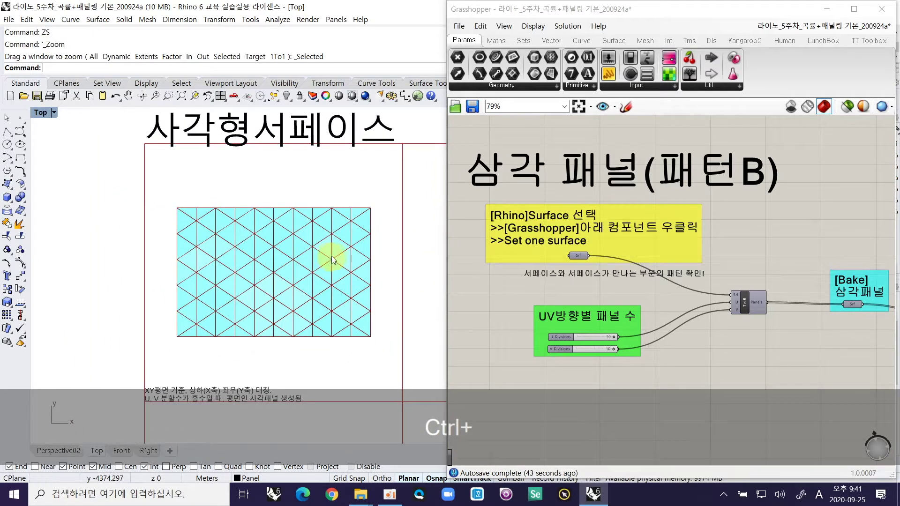
Try 7 for the U Divisions of the panel pattern, and set the value to 8.
ctrl+right_drag(598, 314, 612, 265)
drag(637, 282, 612, 280)
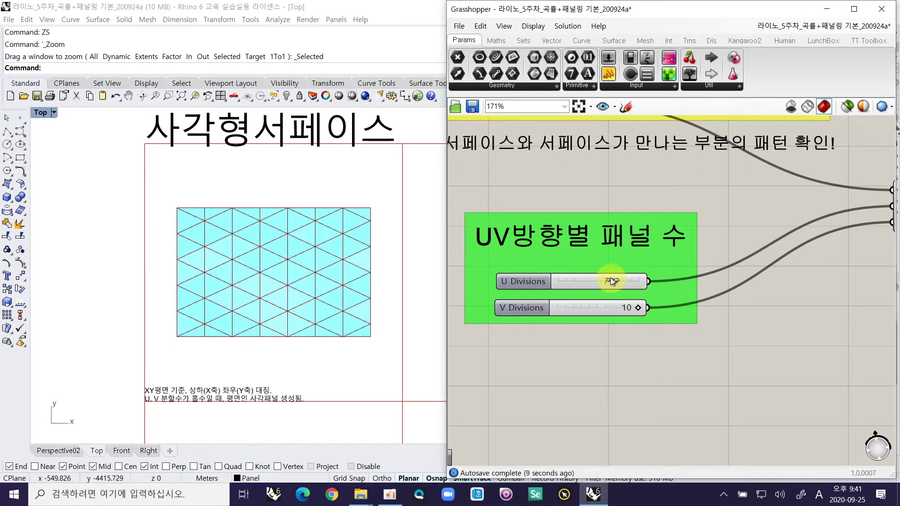
drag(609, 279, 612, 279)
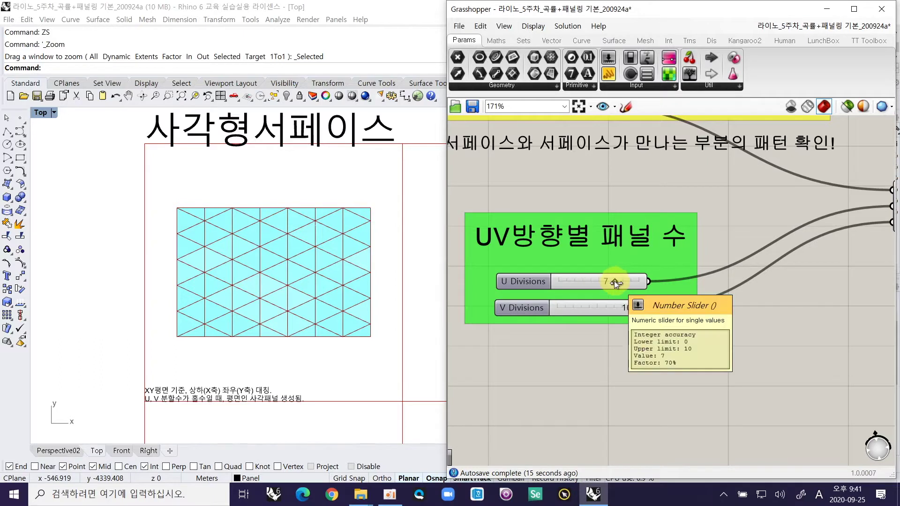
drag(615, 281, 619, 282)
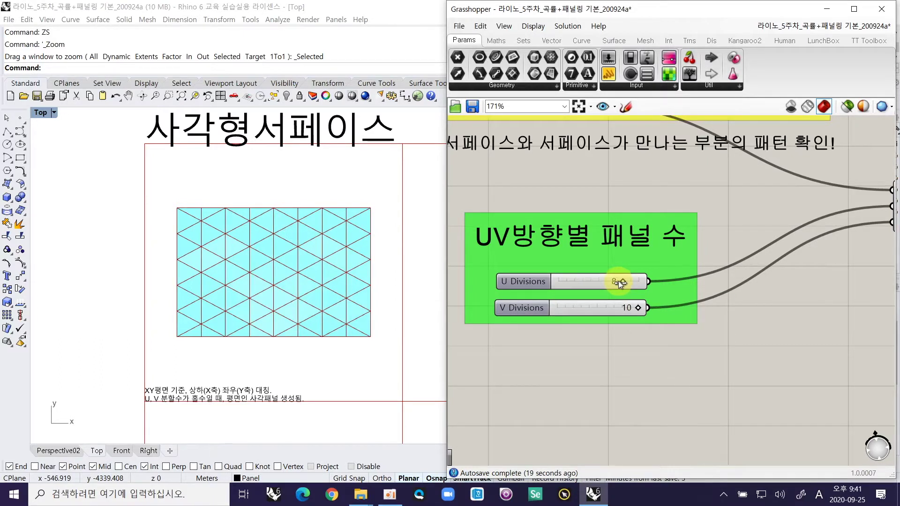
Select the four side surfaces of the twisted tower in the perspective view and assign them as multiple input surfaces of the panel definition.
click(380, 207)
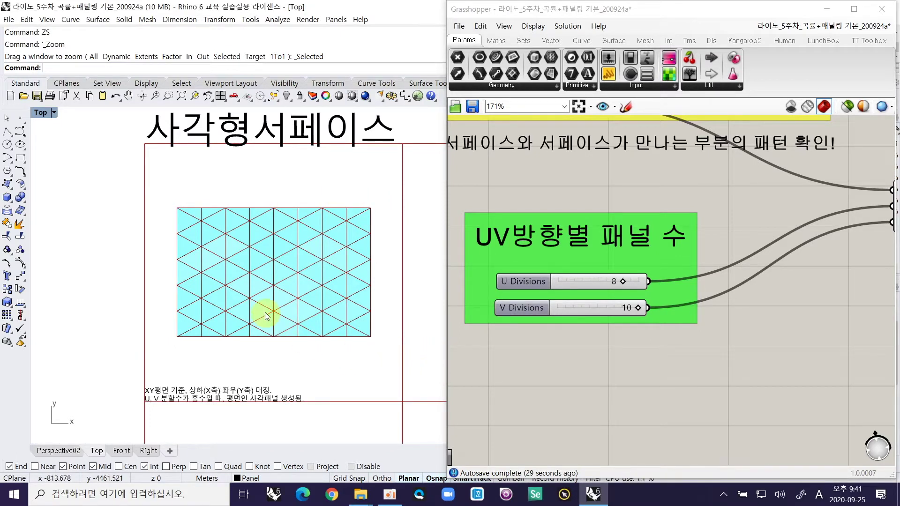
key(ctrl+Tab)
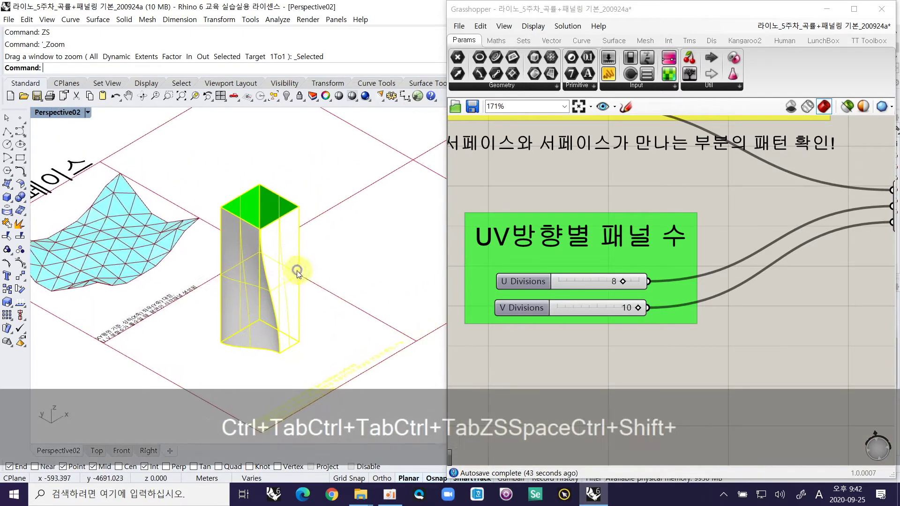
ctrl+click(285, 261)
ctrl+shift+click(241, 261)
ctrl+shift+click(292, 240)
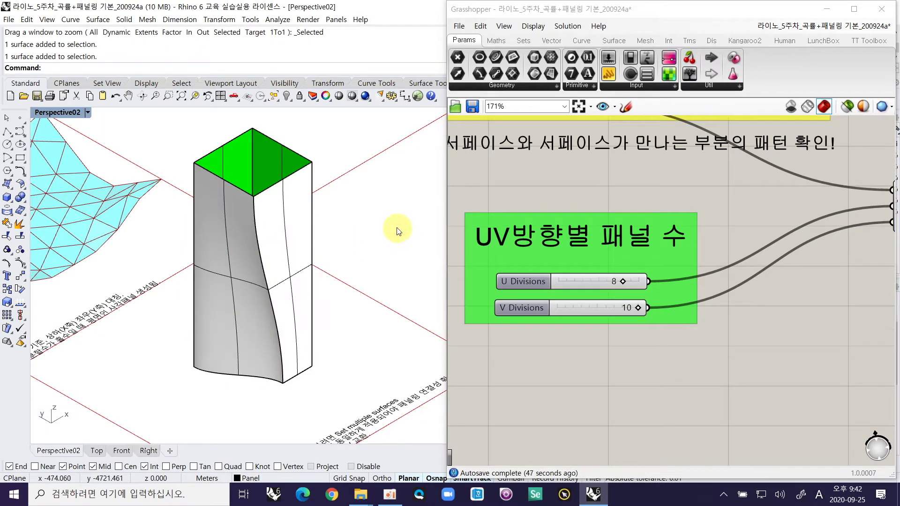
ctrl+shift+drag(150, 121, 373, 422)
right_drag(663, 208, 710, 313)
ctrl+right_drag(675, 259, 680, 306)
ctrl+right_drag(650, 245, 652, 225)
right_click(651, 225)
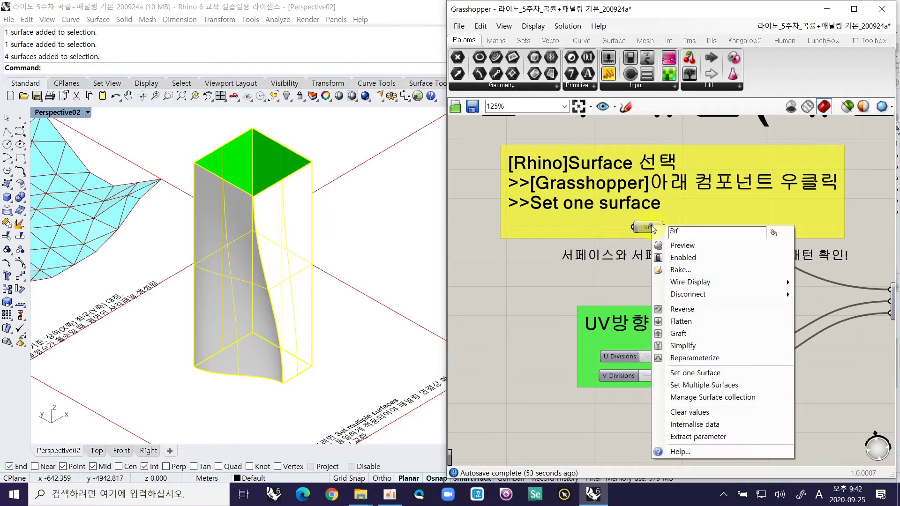
click(730, 380)
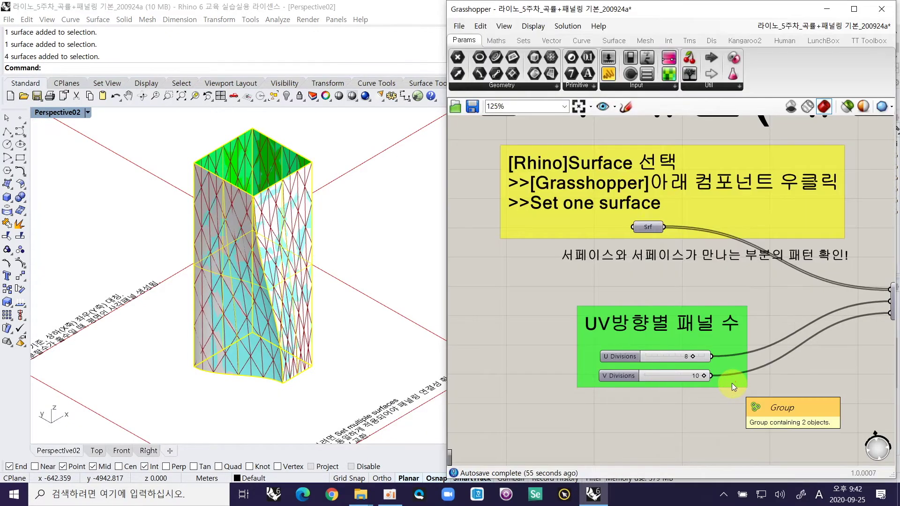
Hide the tower's four original surfaces in Rhino so that only their panel preview is displayed.
ctrl+right_drag(650, 261, 655, 285)
right_drag(678, 244, 631, 264)
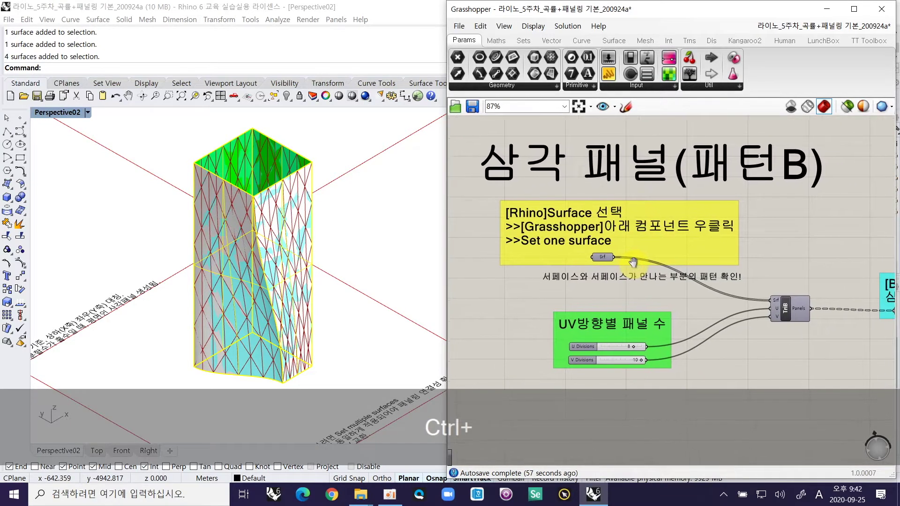
click(358, 260)
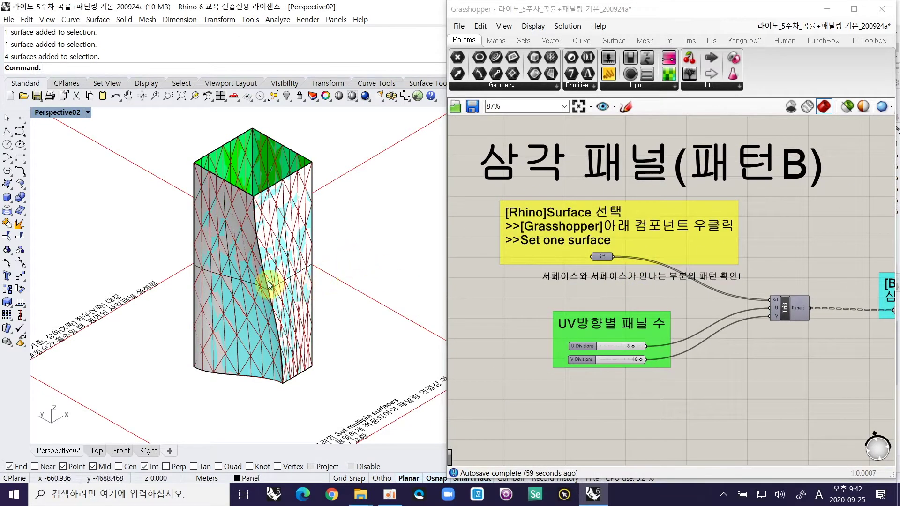
drag(168, 121, 347, 396)
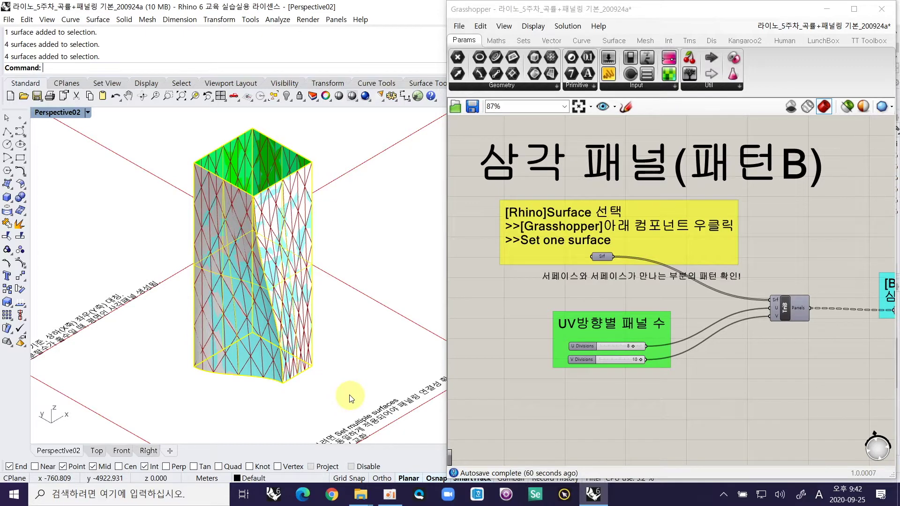
text(H)
key(Return)
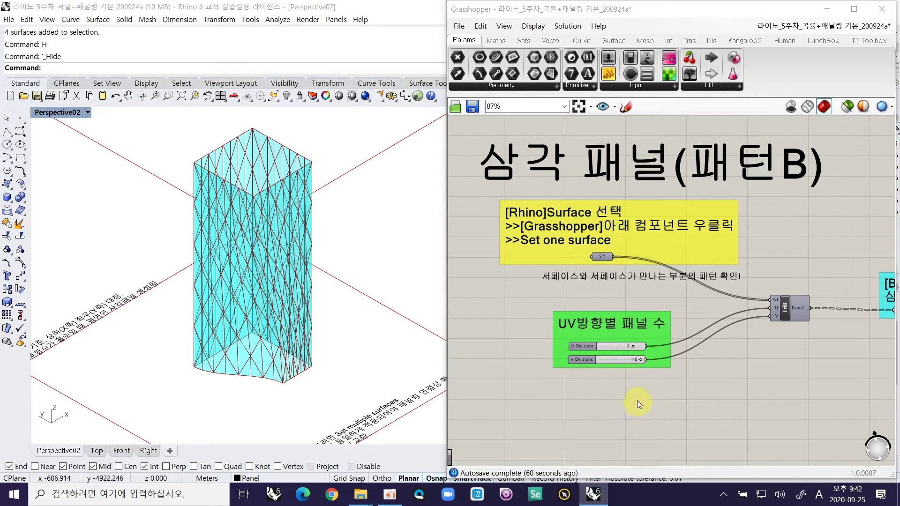
Set both the U Divisions and the V Divisions of the tower's panels to 4.
ctrl+right_drag(633, 351, 632, 319)
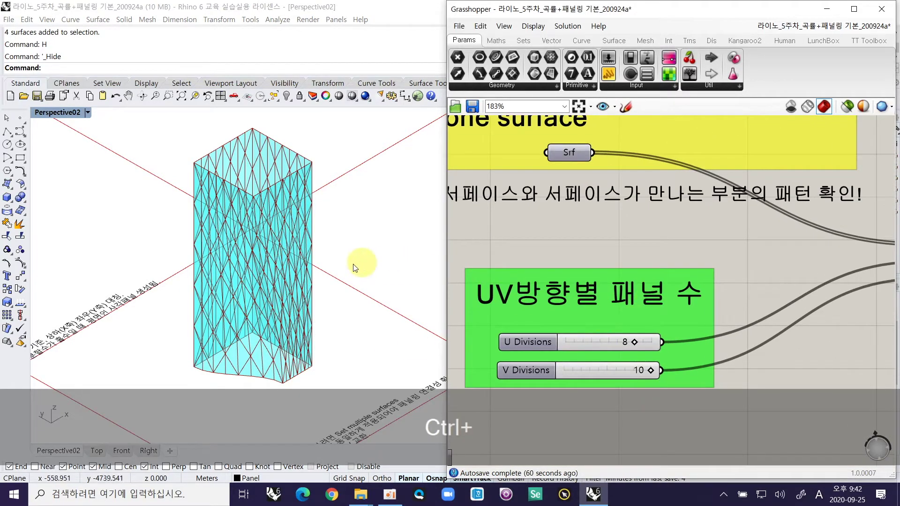
drag(634, 342, 599, 342)
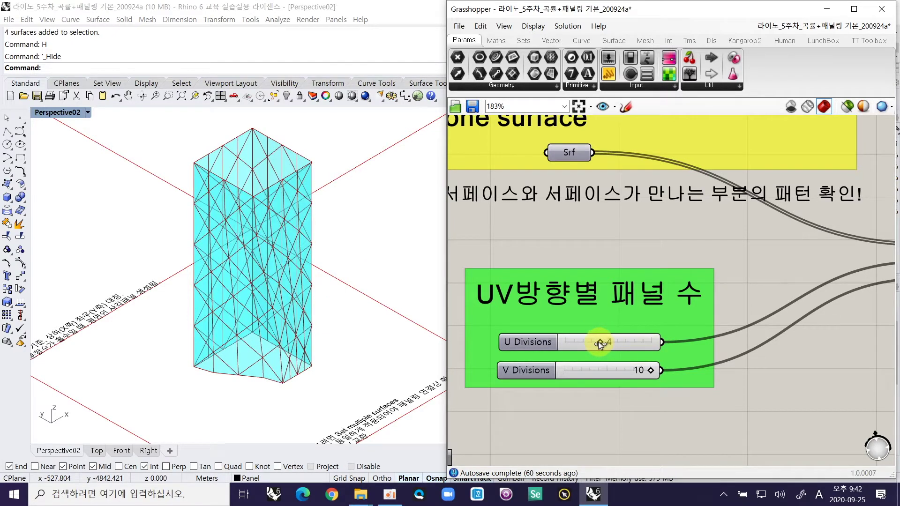
drag(650, 370, 598, 372)
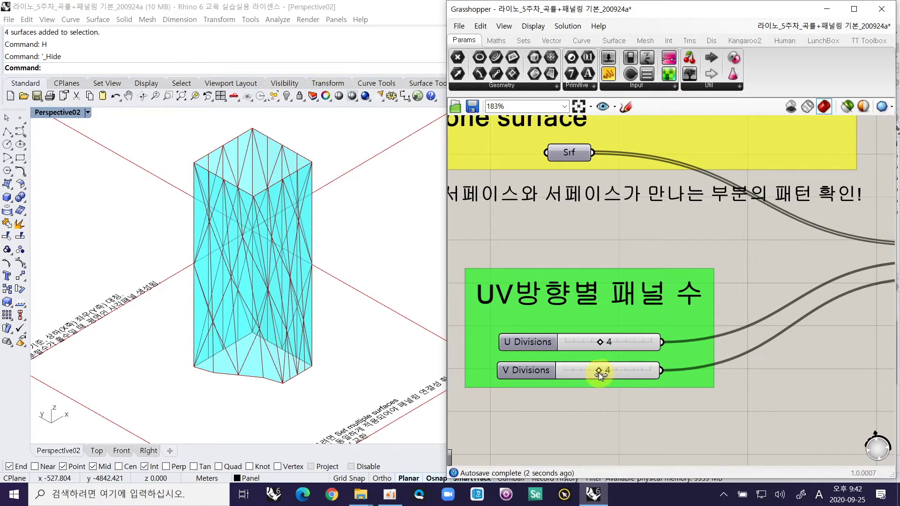
Try 5 for the U Divisions and inspect how the panels meet at the tower's corner edges.
right_drag(183, 301, 298, 268)
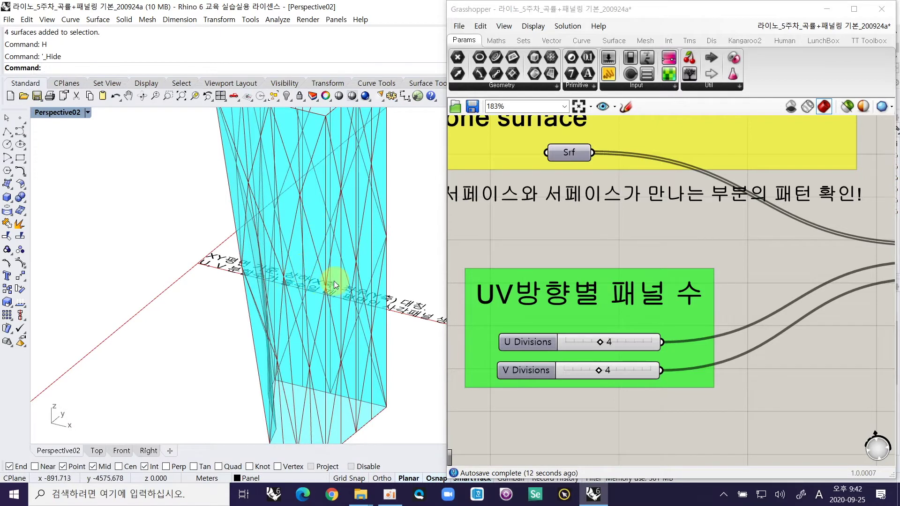
drag(600, 341, 607, 342)
right_drag(305, 222, 275, 195)
ctrl+right_drag(376, 164, 262, 245)
scroll(600, 260, down, 2)
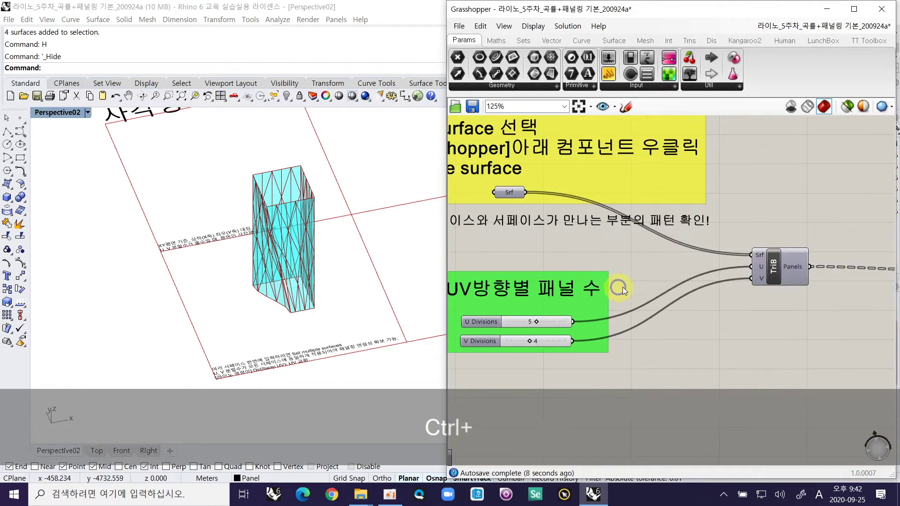
right_drag(613, 287, 373, 287)
right_click(695, 274)
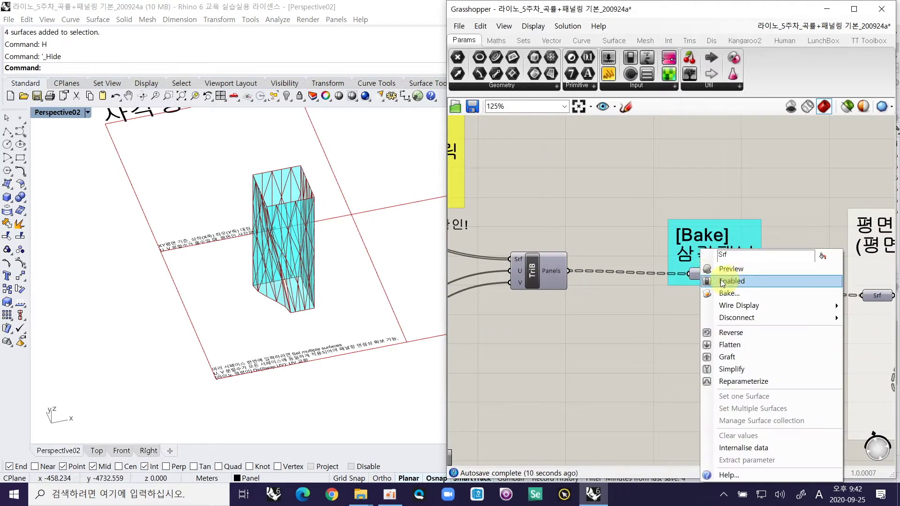
Set the U Divisions back to 4 and check the panel connections along the tower's edges.
right_drag(500, 248, 648, 271)
drag(659, 291, 654, 291)
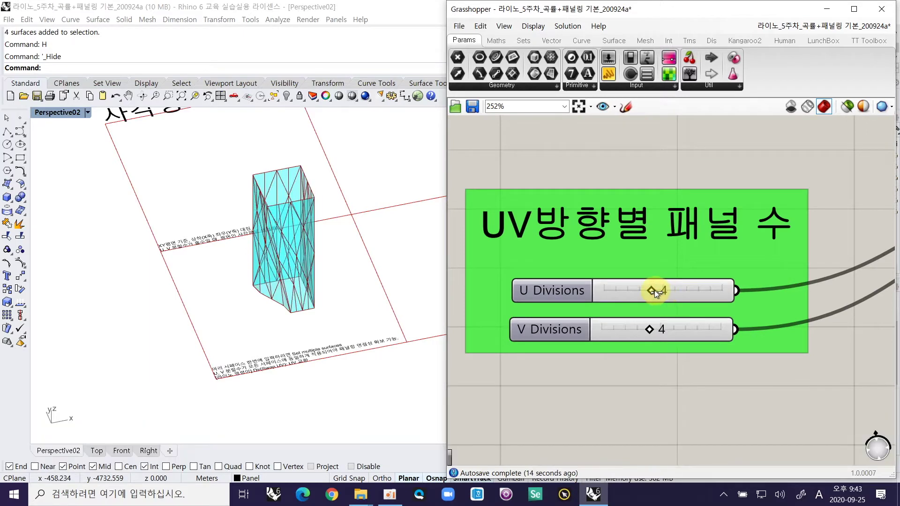
right_drag(428, 291, 269, 285)
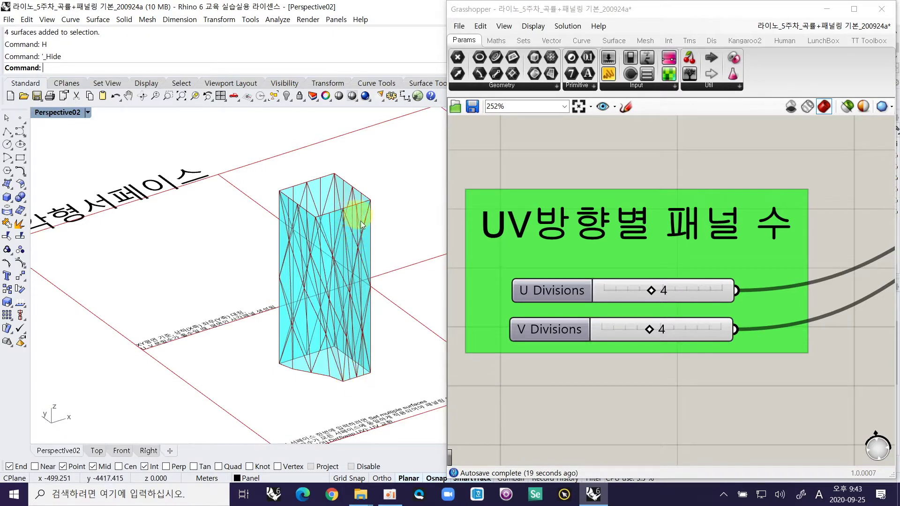
Bake the tower's triangular panels with 4 U and 4 V divisions into Rhino.
right_drag(741, 264, 604, 236)
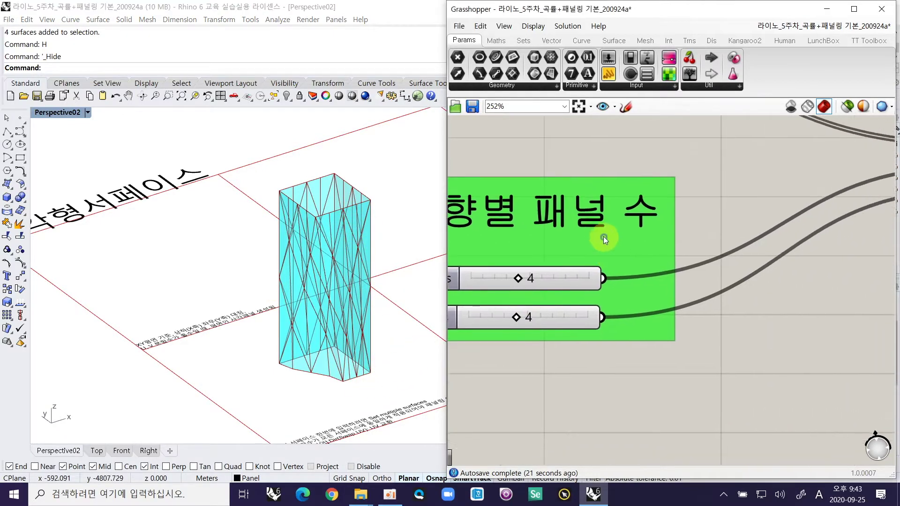
ctrl+right_drag(307, 267, 307, 305)
right_drag(769, 216, 669, 225)
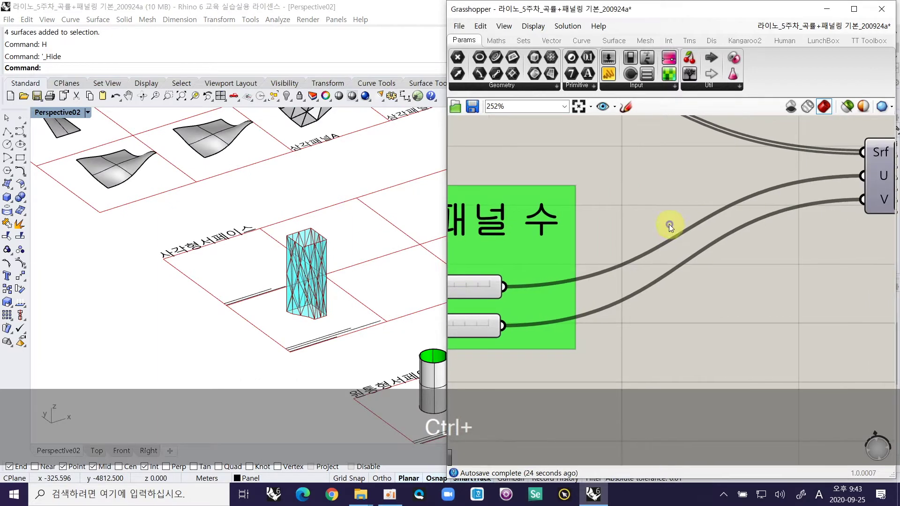
scroll(668, 224, down, 4)
right_drag(781, 232, 497, 250)
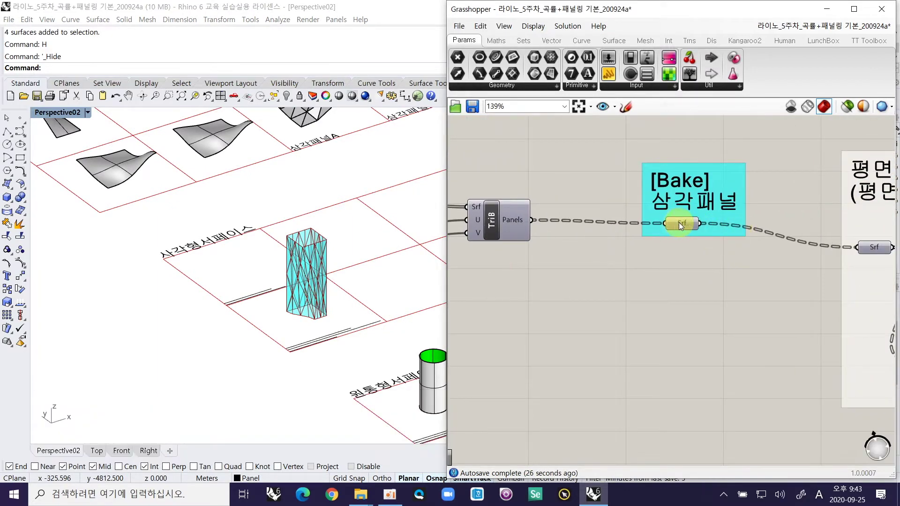
right_click(679, 222)
click(714, 263)
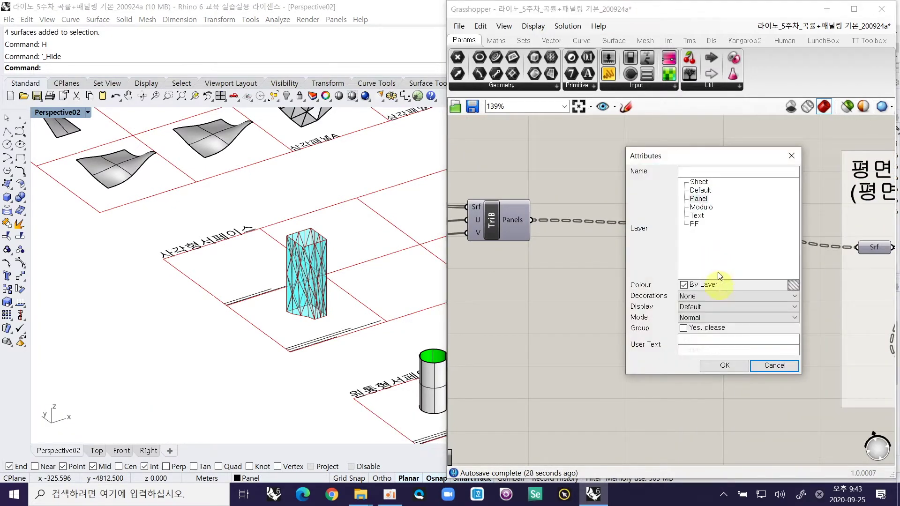
click(724, 366)
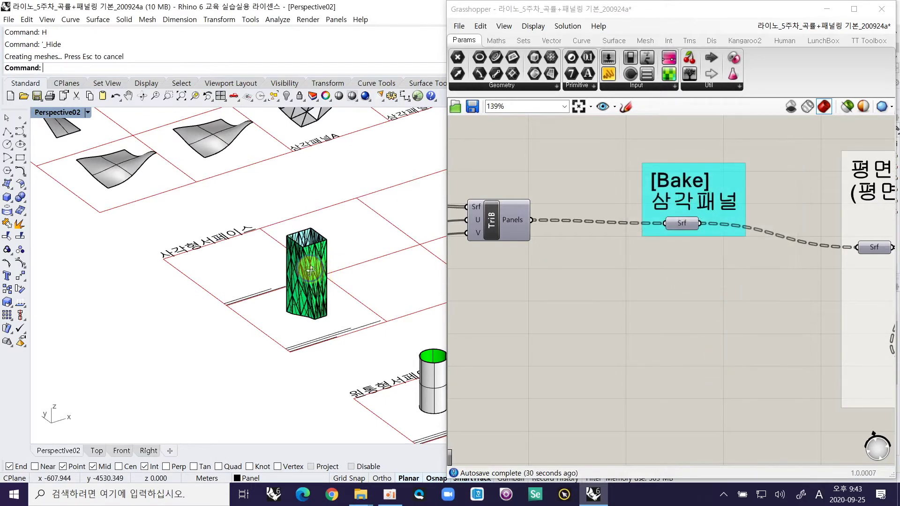
Select the newly baked tower panels and move them 400 m into the neighbouring grid cell, beside the panel preview.
scroll(331, 297, up, 5)
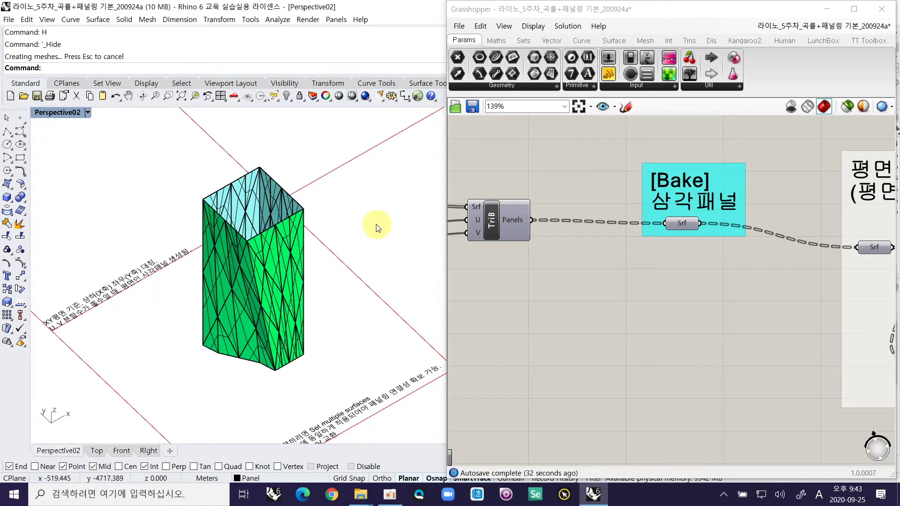
text(SLL)
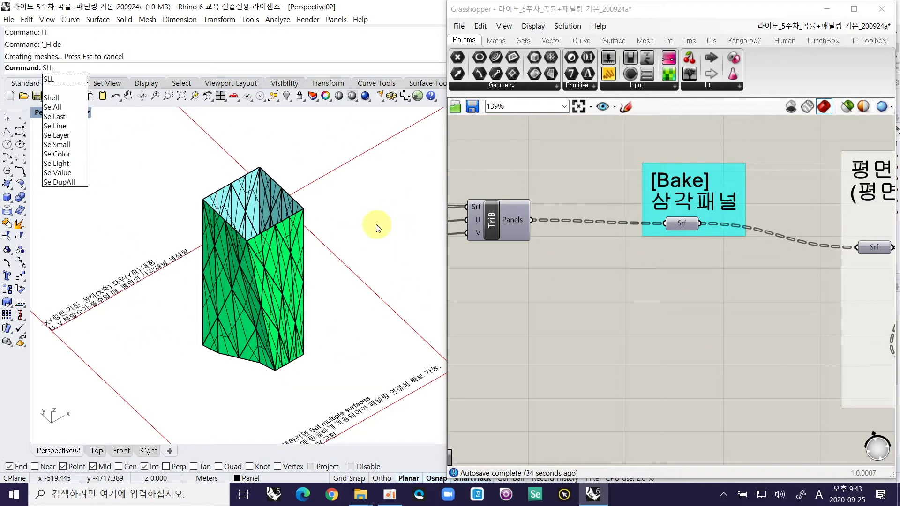
key(Return)
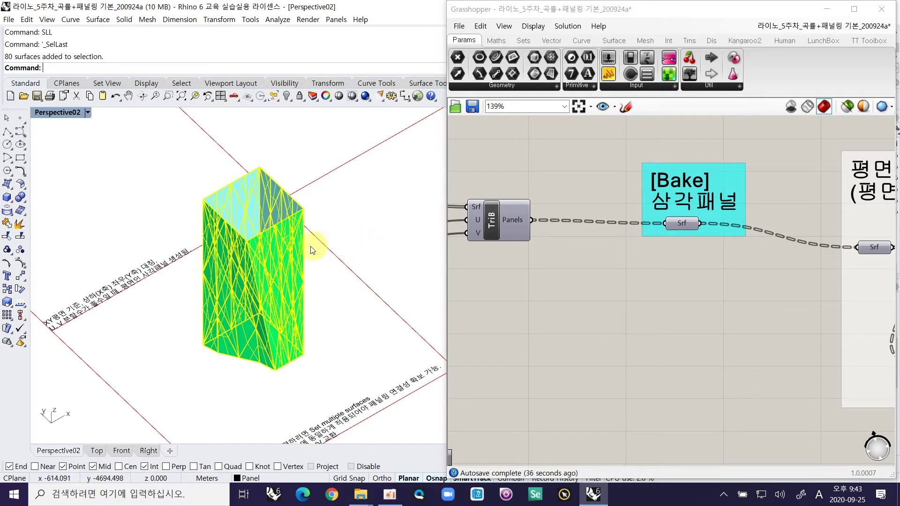
ctrl+scroll(275, 241, down, 4)
text(M)
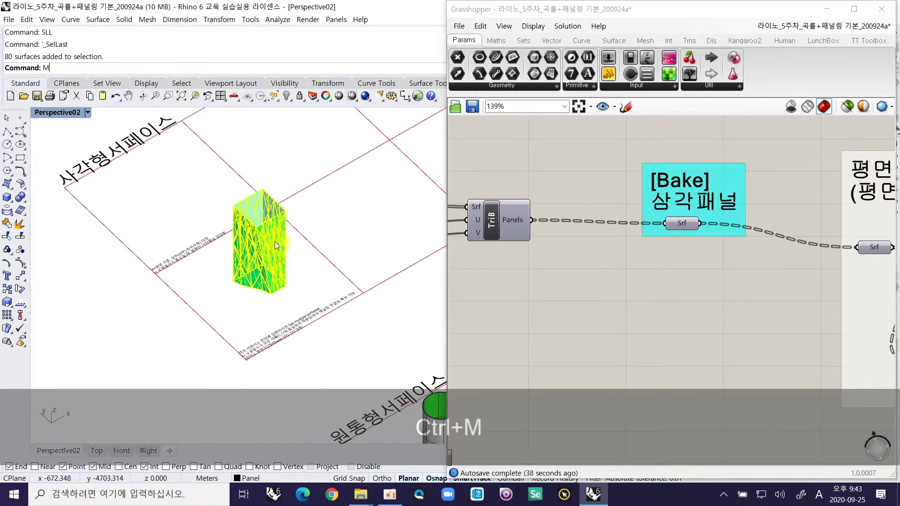
key(space)
click(201, 317)
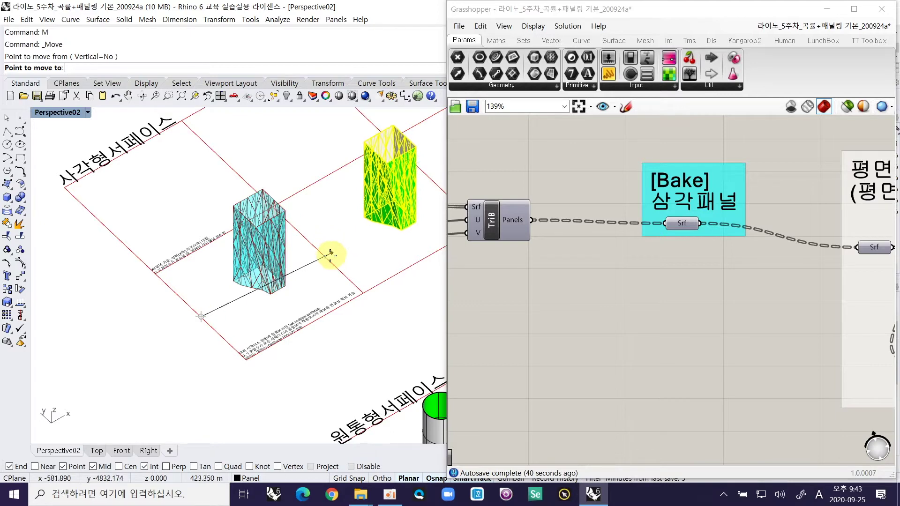
click(318, 252)
click(359, 242)
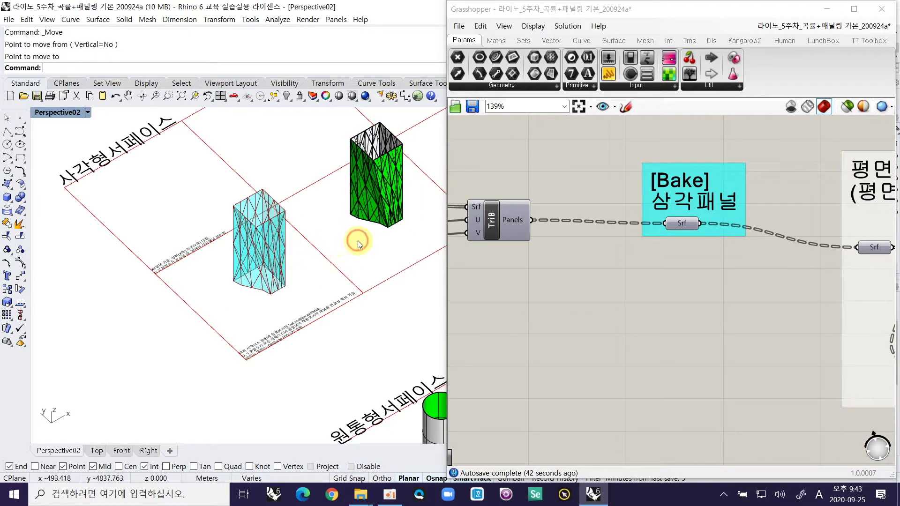
Set the U Divisions of the tower's panels to 5.
shift+right_drag(389, 181, 289, 224)
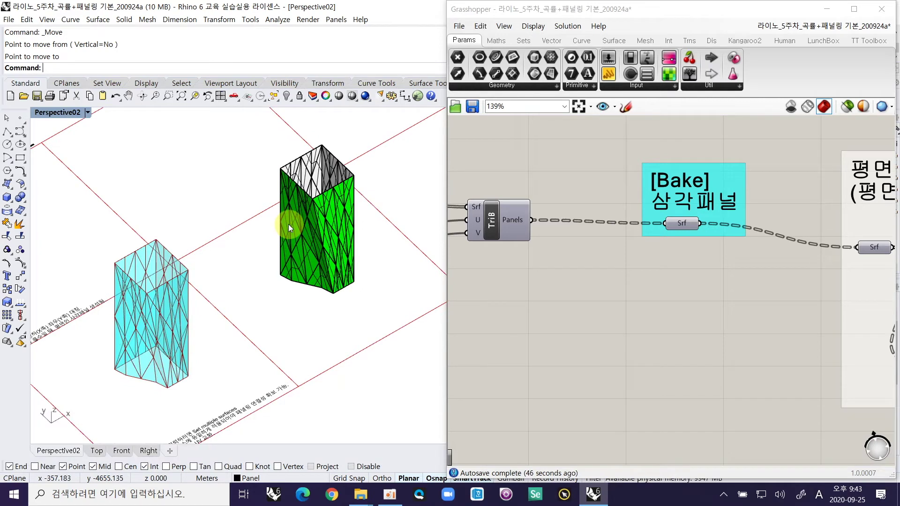
right_drag(563, 253, 728, 248)
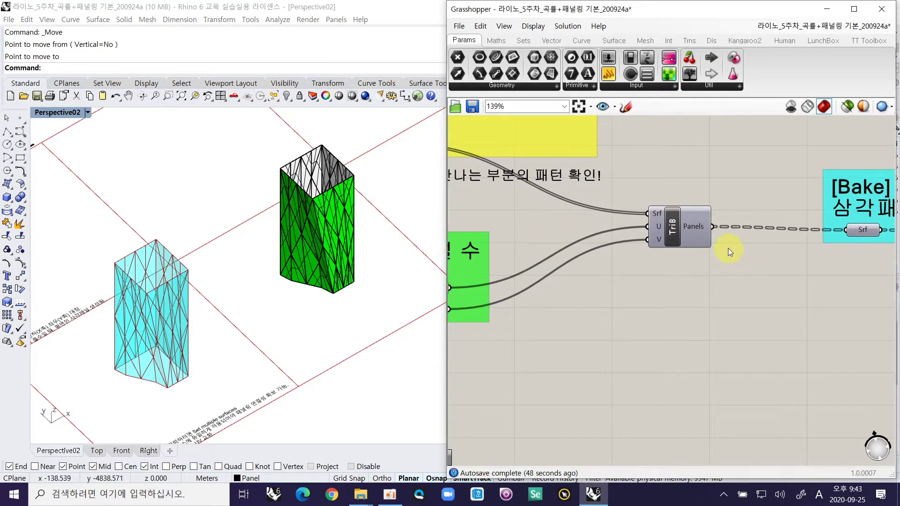
ctrl+scroll(728, 248, up, 3)
right_drag(648, 317, 781, 263)
right_drag(638, 288, 698, 282)
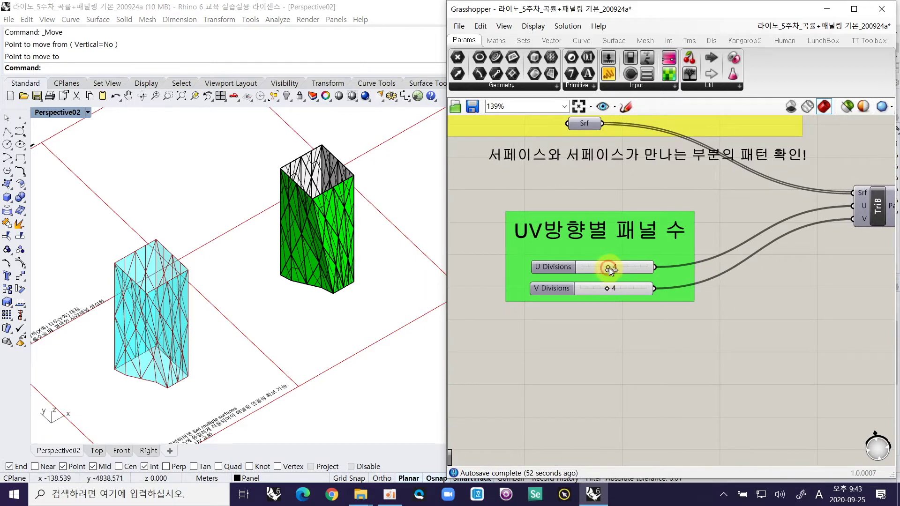
drag(609, 268, 611, 267)
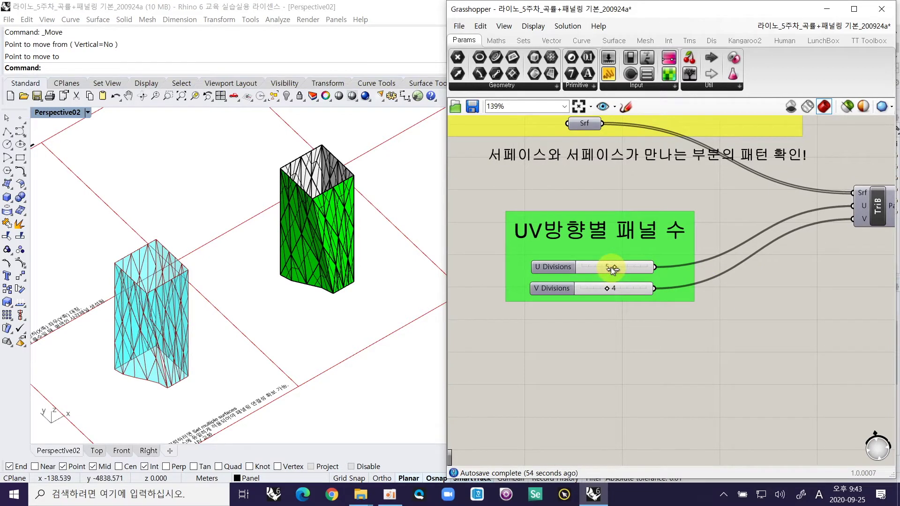
Bake the tower's triangular panels with 5 U and 4 V divisions into Rhino.
right_drag(888, 235, 740, 226)
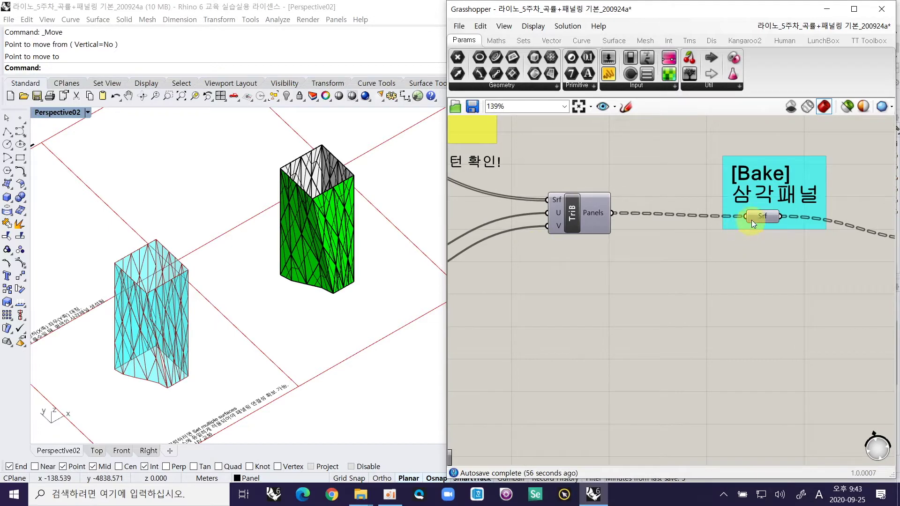
right_click(760, 217)
click(795, 263)
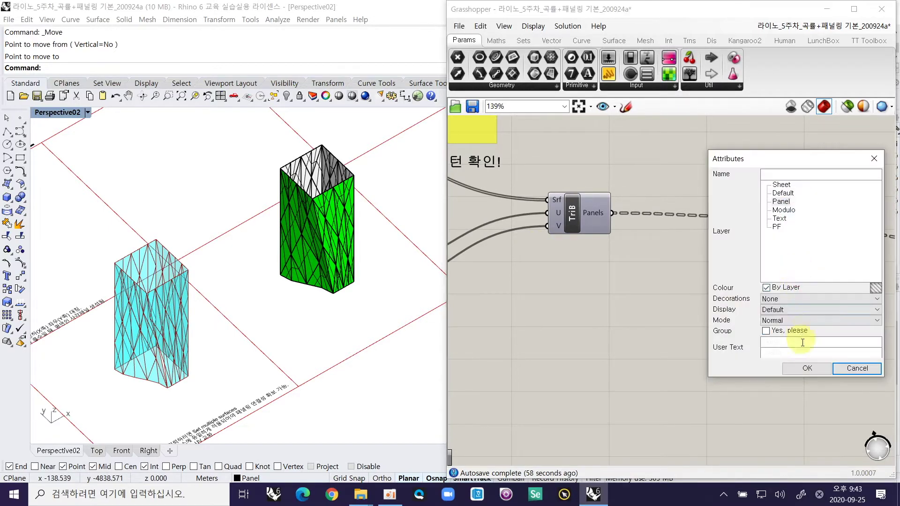
click(807, 368)
Select the last baked panels and move them into the grid cell beyond the first baked tower.
text(SLL)
key(Return)
ctrl+scroll(232, 242, down, 4)
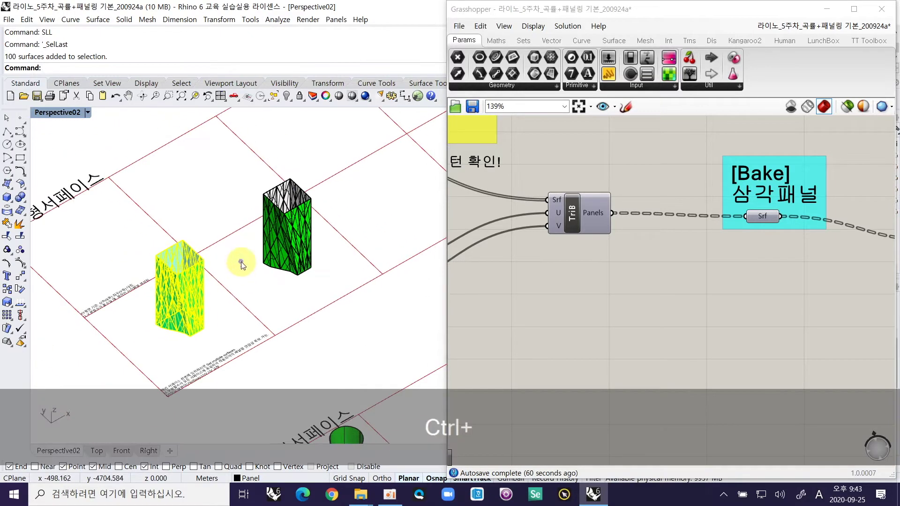
text(m)
key(space)
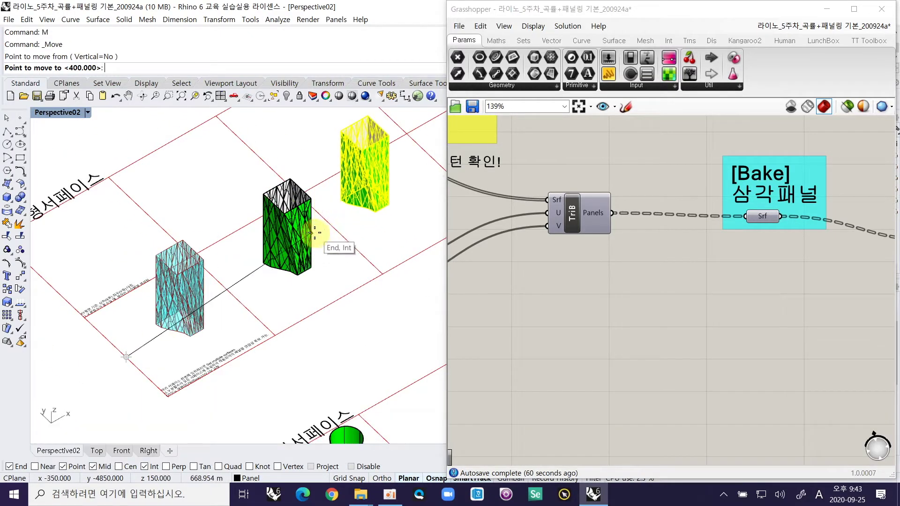
click(341, 231)
shift+right_drag(364, 222, 287, 291)
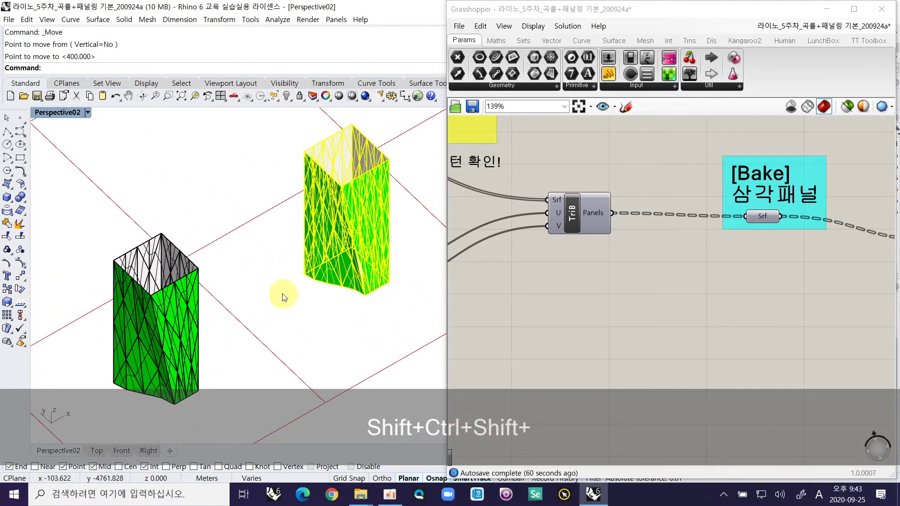
click(292, 277)
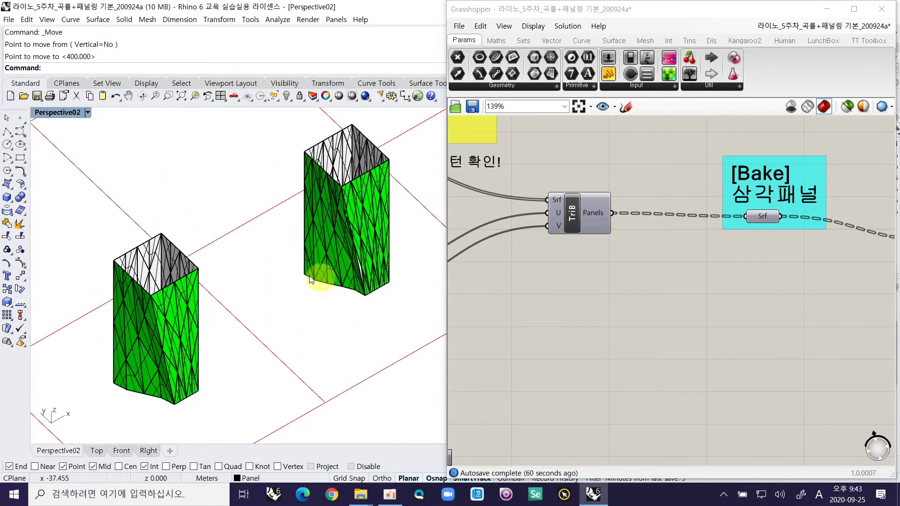
Turn off the surface isocurve display for the panels of both baked towers, with the Grasshopper window minimized.
ctrl+right_drag(302, 242, 161, 190)
drag(116, 147, 385, 352)
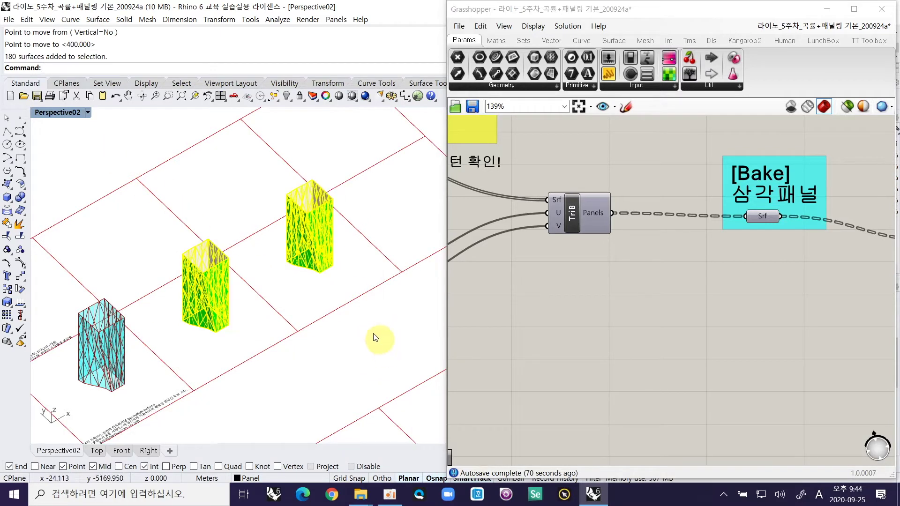
text(ZS)
key(Return)
shift+right_drag(335, 305, 391, 223)
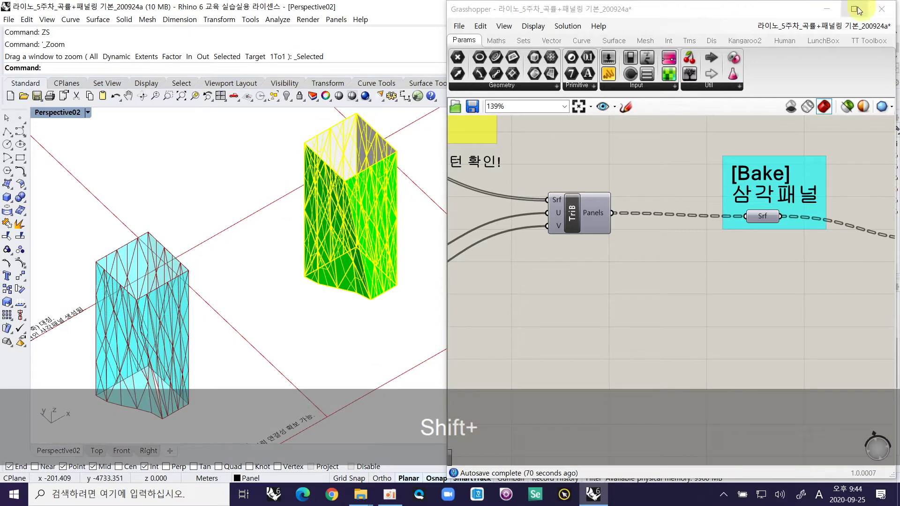
click(827, 9)
scroll(897, 381, down, 10)
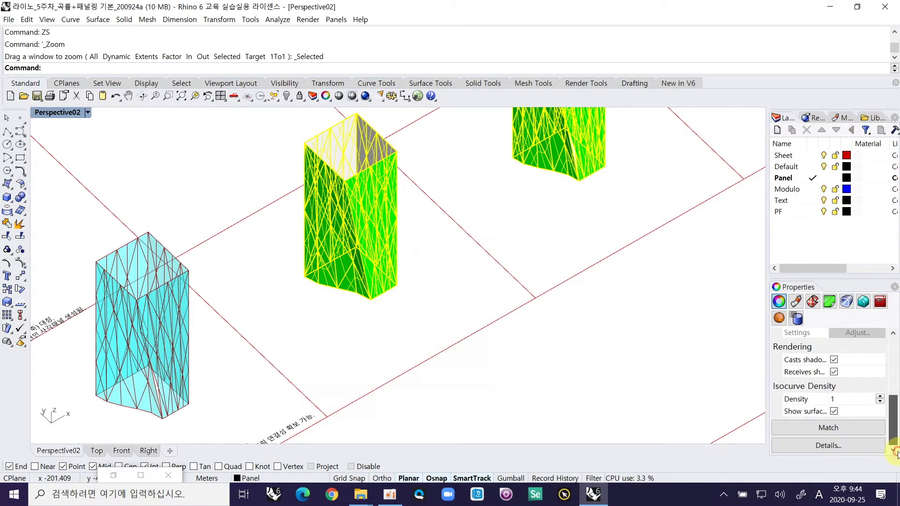
click(835, 413)
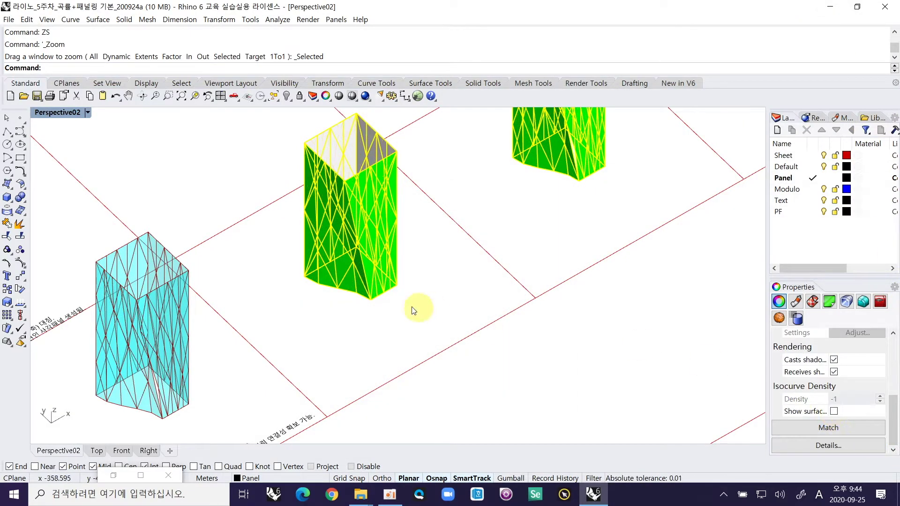
click(367, 333)
Flip the surface direction of all panels on both baked towers.
ctrl+right_drag(382, 301, 371, 251)
drag(243, 118, 548, 354)
text(ip)
key(Return)
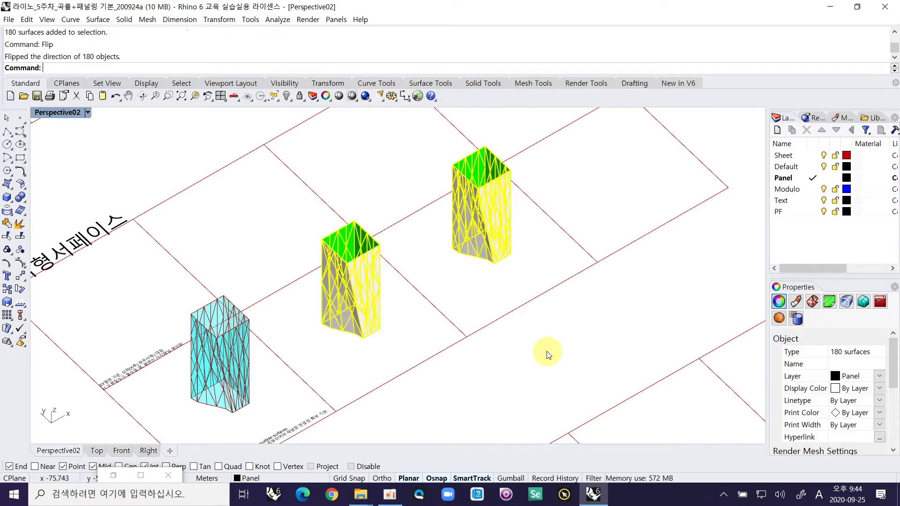
click(547, 354)
Select individual panels next to the baked towers' corner edges and examine whether the triangle pattern continues between faces.
right_drag(547, 351, 478, 267)
click(443, 190)
click(422, 223)
click(440, 223)
right_drag(544, 226, 527, 281)
click(516, 296)
right_drag(647, 319, 526, 207)
right_drag(521, 123, 533, 189)
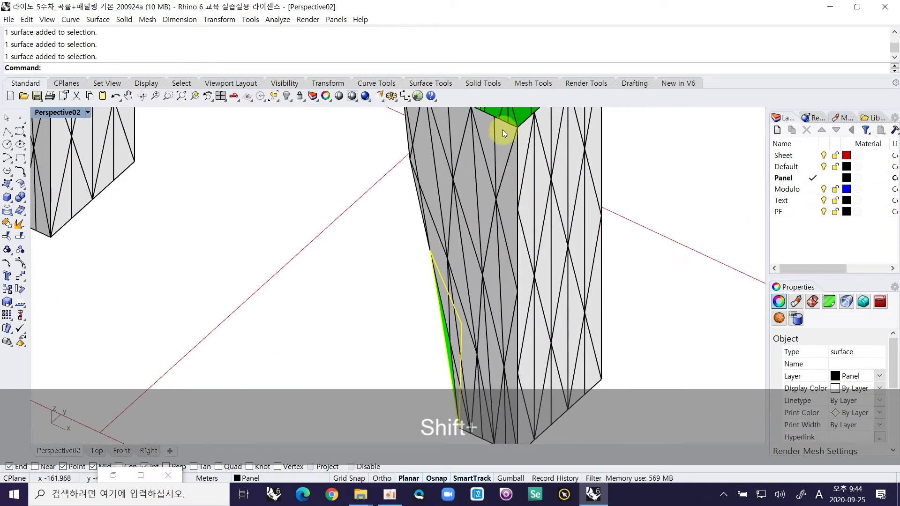
Select the two topmost panels on either side of the 5-by-4 tower's front corner edge and compare how they meet.
click(511, 176)
right_drag(526, 156, 515, 175)
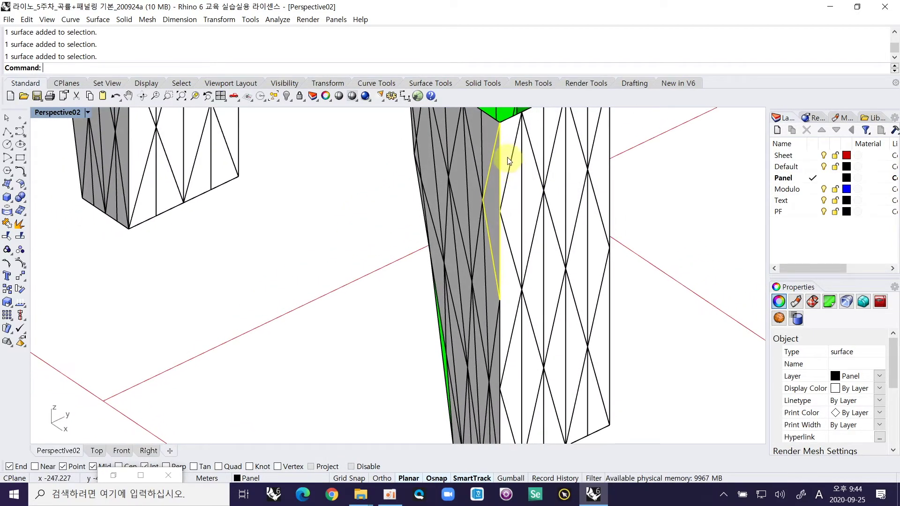
shift+click(508, 157)
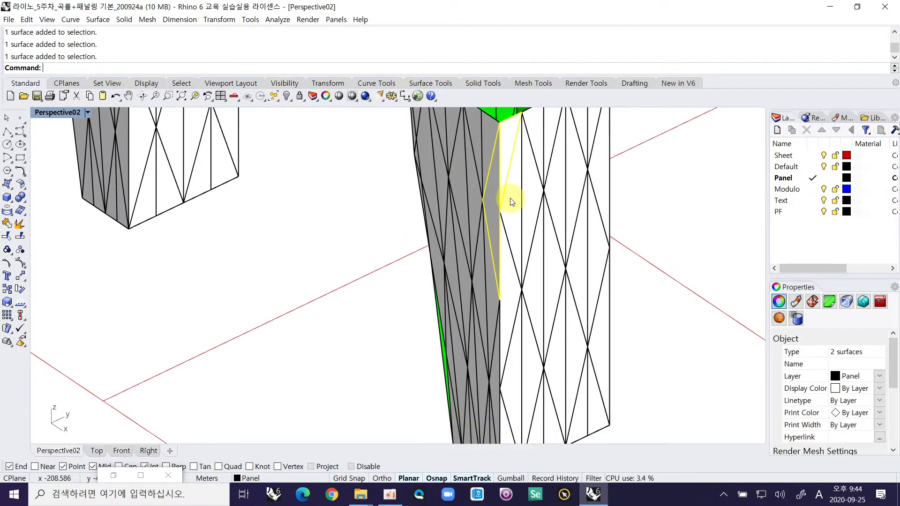
right_drag(515, 239, 486, 246)
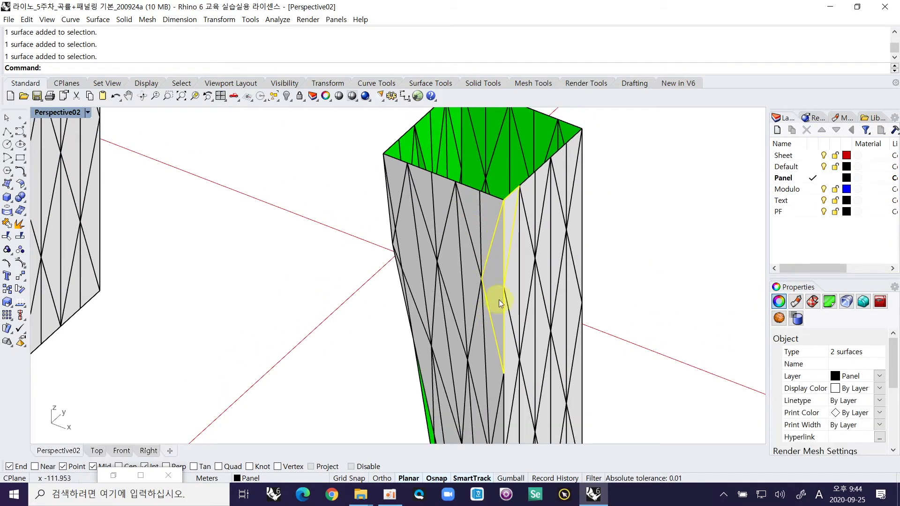
right_drag(510, 291, 498, 263)
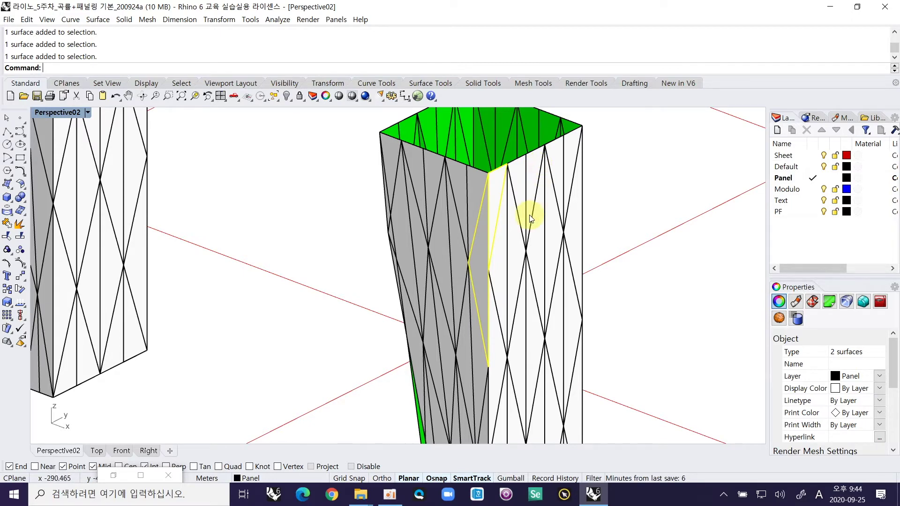
right_drag(475, 258, 564, 259)
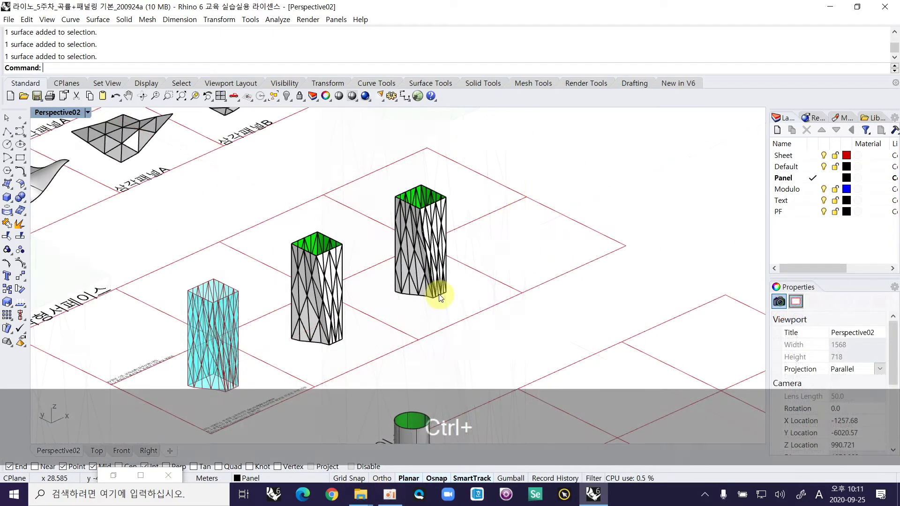
Select the straight cylinder surface and restore the Grasshopper window beside the Rhino viewport.
ctrl+shift+right_drag(398, 337, 428, 220)
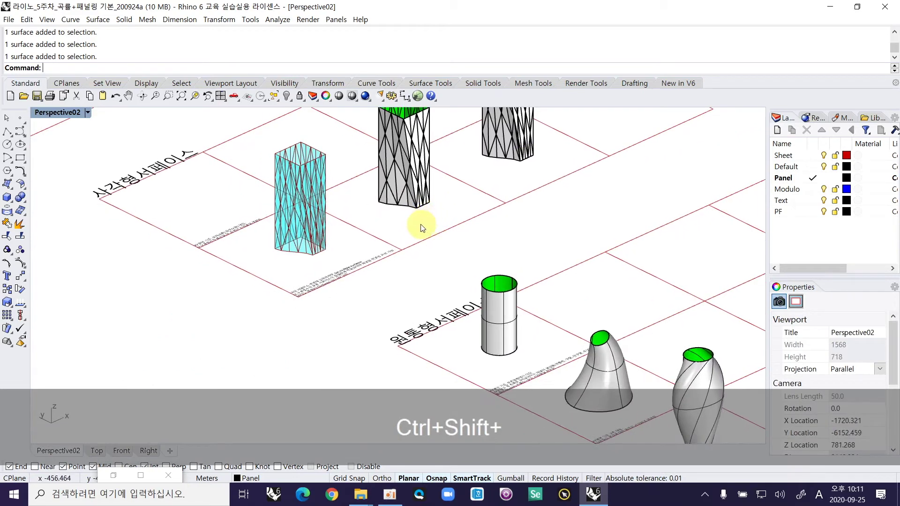
shift+right_drag(513, 261, 334, 286)
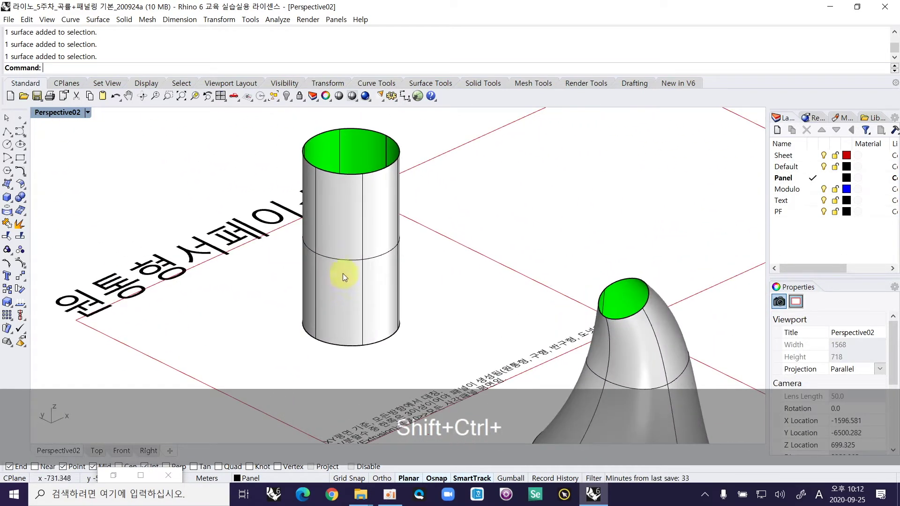
click(342, 264)
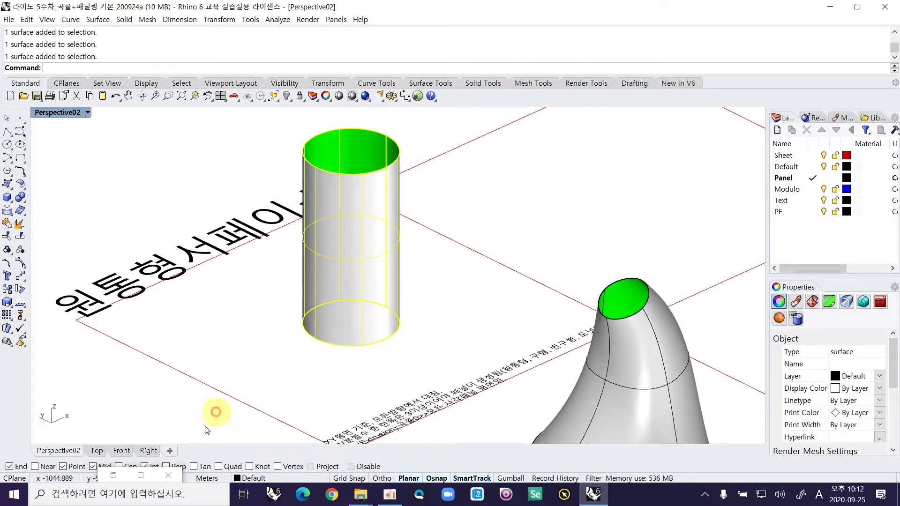
click(114, 476)
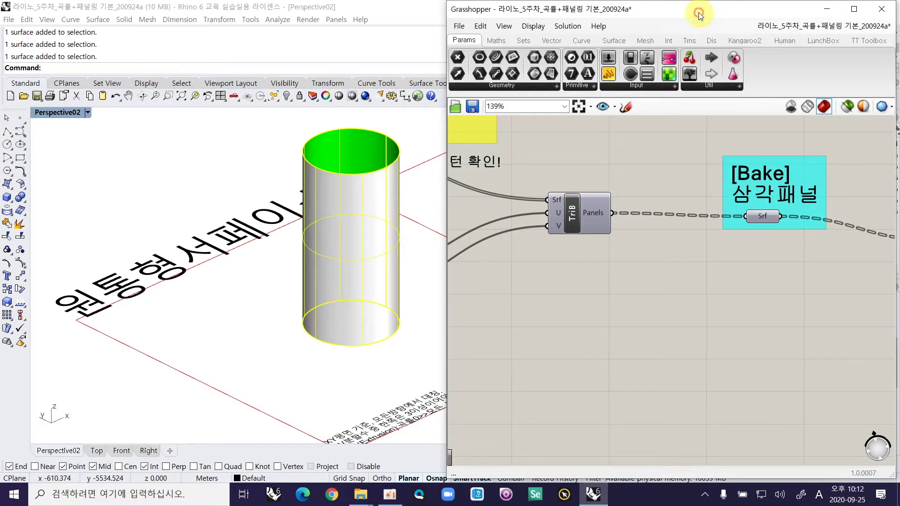
key(super+Right)
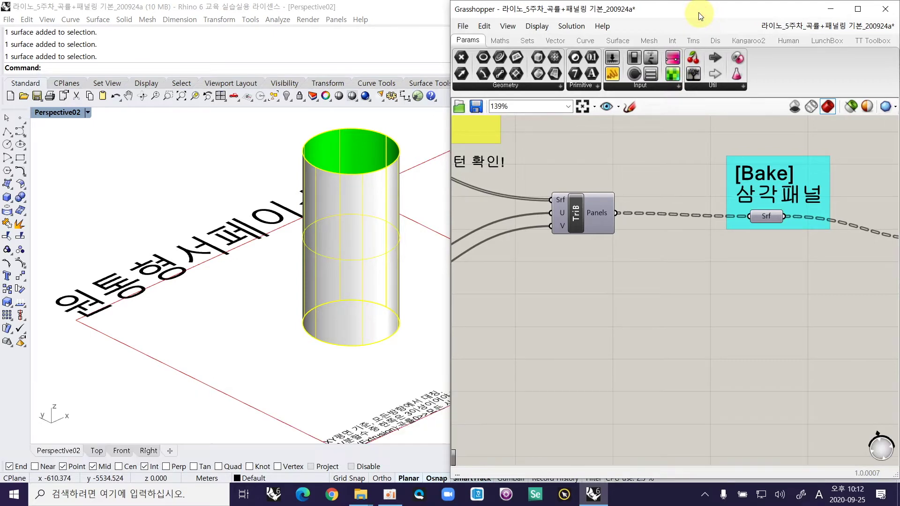
Set the selected straight cylinder as the single input surface of the triangular panel definition.
right_drag(610, 288, 635, 157)
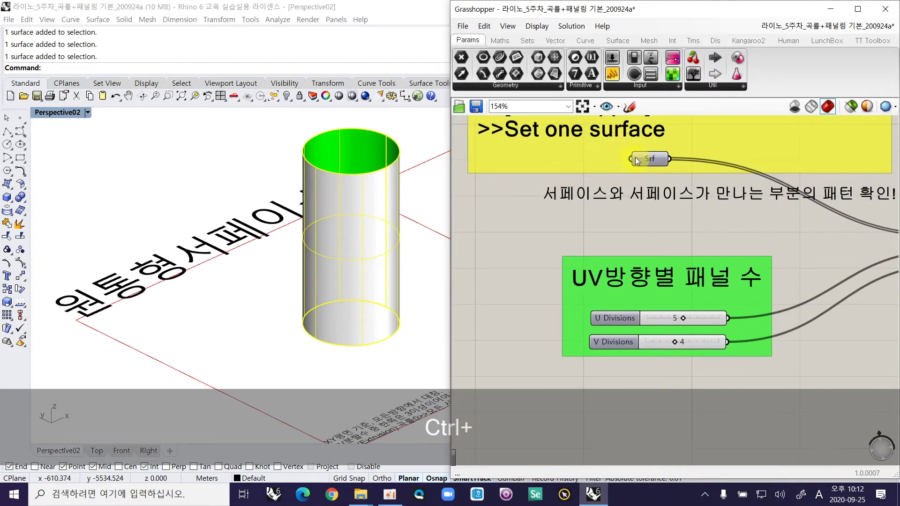
right_click(642, 159)
click(732, 309)
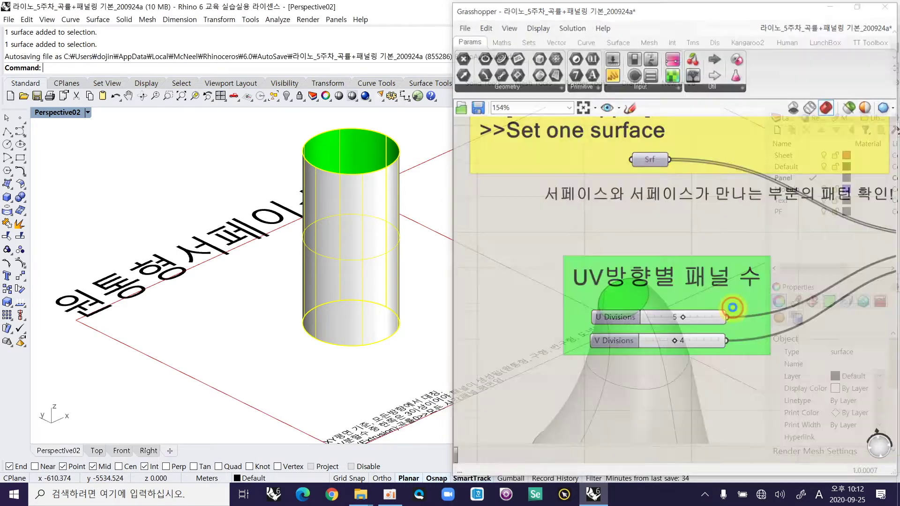
click(590, 311)
Hide the straight cylinder surface and examine how the previewed triangular panels meet around it.
click(358, 290)
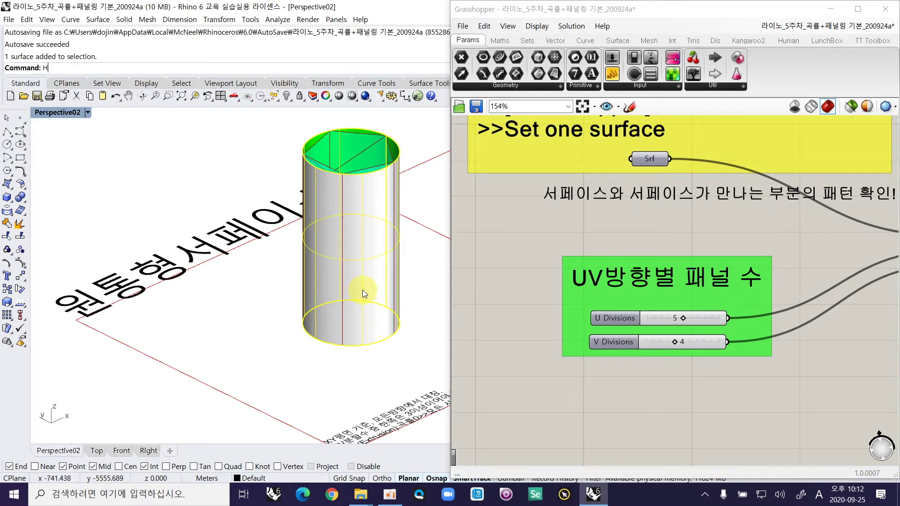
text(H)
key(Return)
ctrl+right_drag(358, 295, 342, 301)
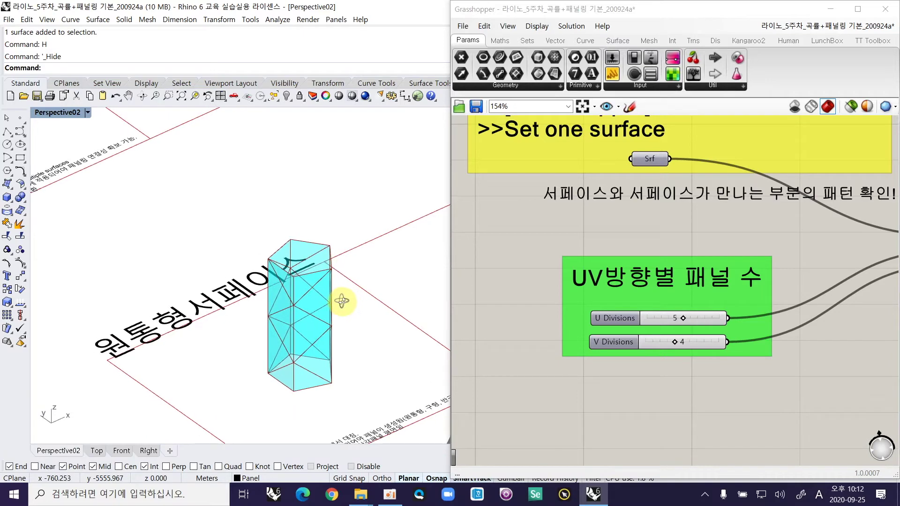
drag(243, 331, 230, 308)
key(Return)
right_drag(264, 264, 250, 273)
shift+right_drag(337, 234, 275, 307)
shift+right_drag(342, 287, 296, 299)
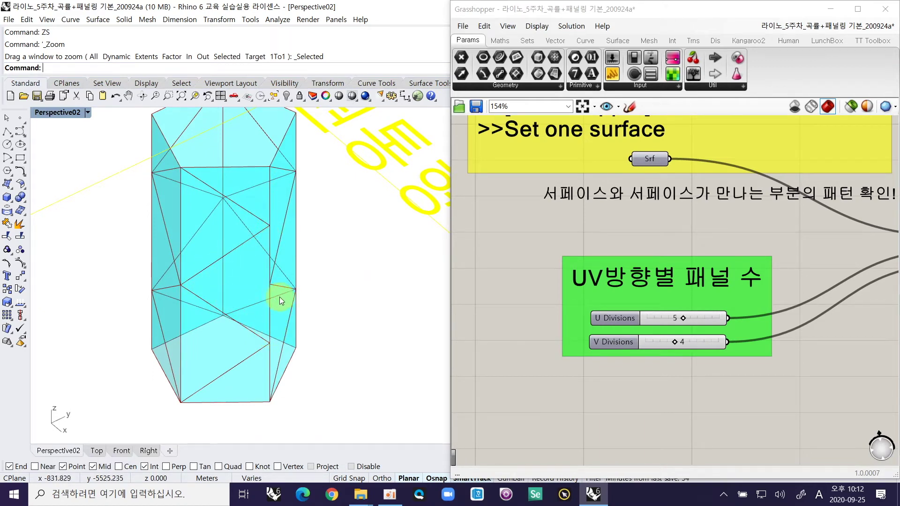
Try U divisions of 6 and 7 on the cylinder's panels and compare the pattern at the seam.
click(684, 319)
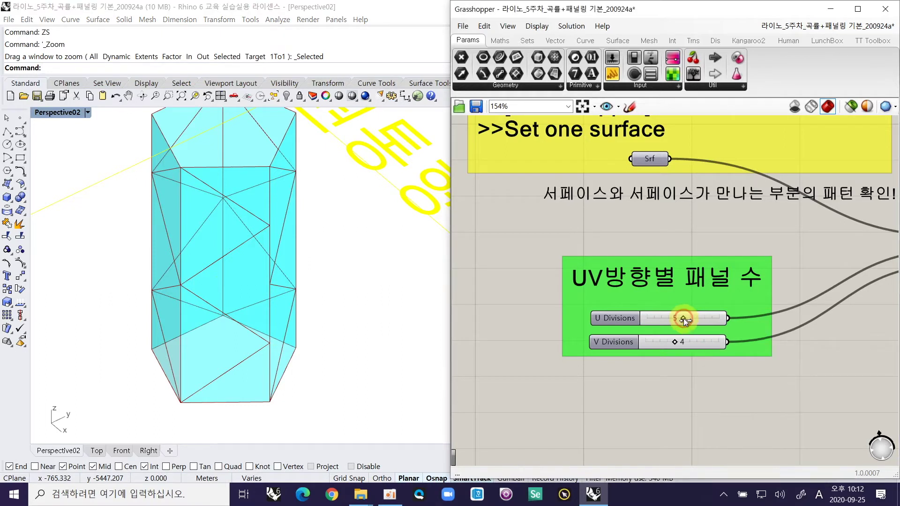
drag(685, 319, 689, 318)
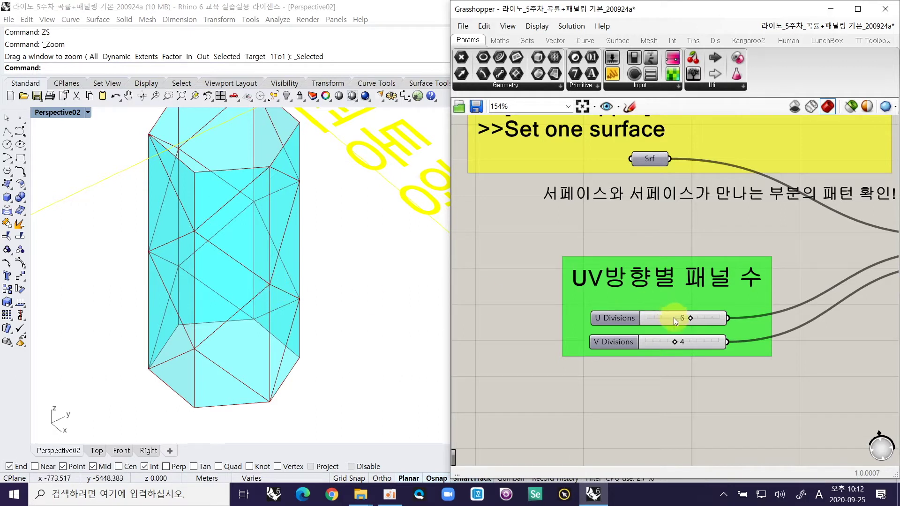
shift+right_drag(312, 241, 328, 271)
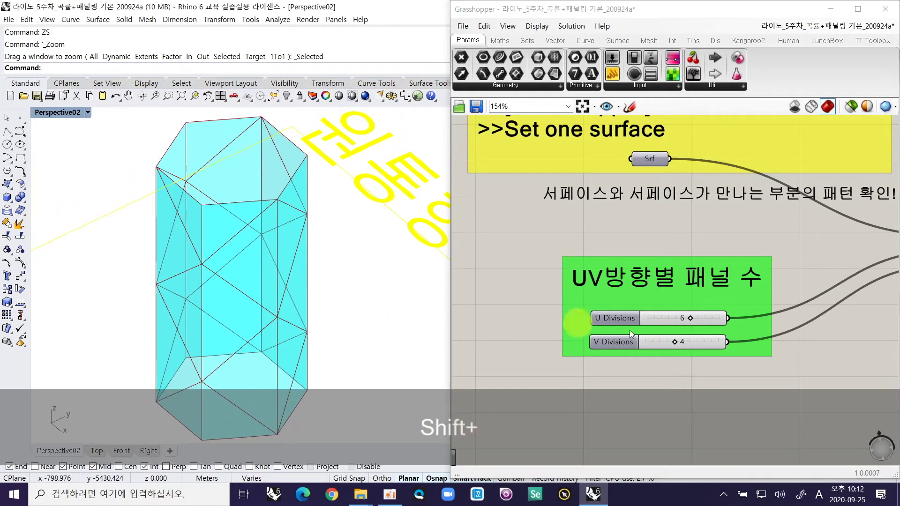
click(691, 319)
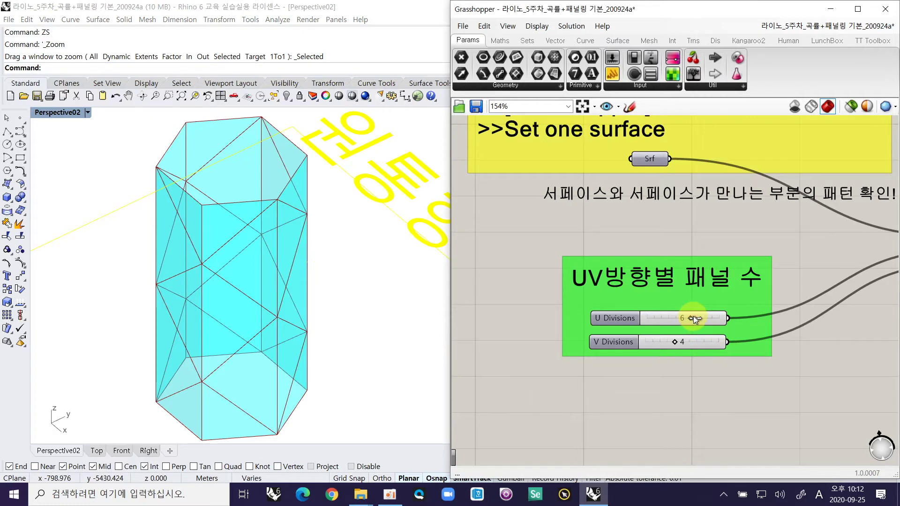
drag(692, 316, 696, 316)
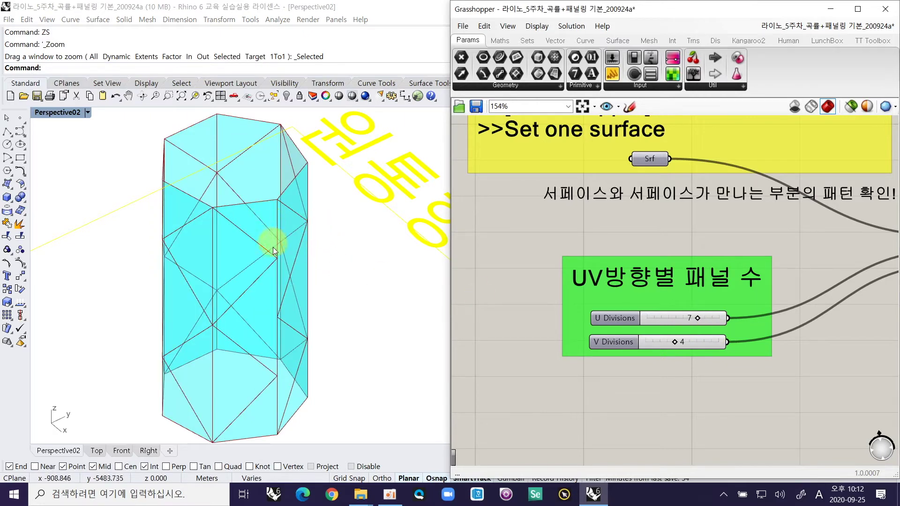
mouse_move(280, 302)
right_down()
mouse_move(271, 322)
mouse_move(283, 291)
right_up()
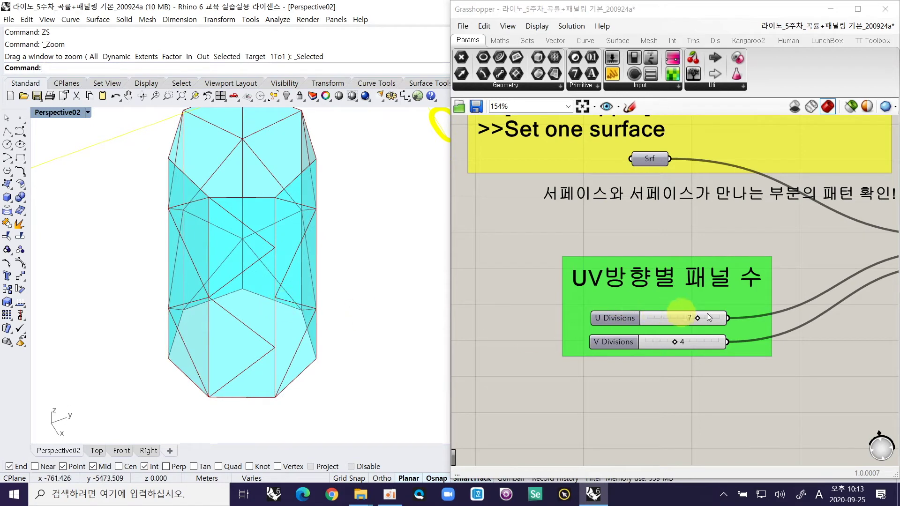
Set the U divisions to 8 and check the pattern all around the cylinder's panels.
drag(701, 318, 703, 318)
right_drag(285, 281, 284, 204)
right_drag(238, 253, 291, 267)
shift+scroll(305, 281, down, 10)
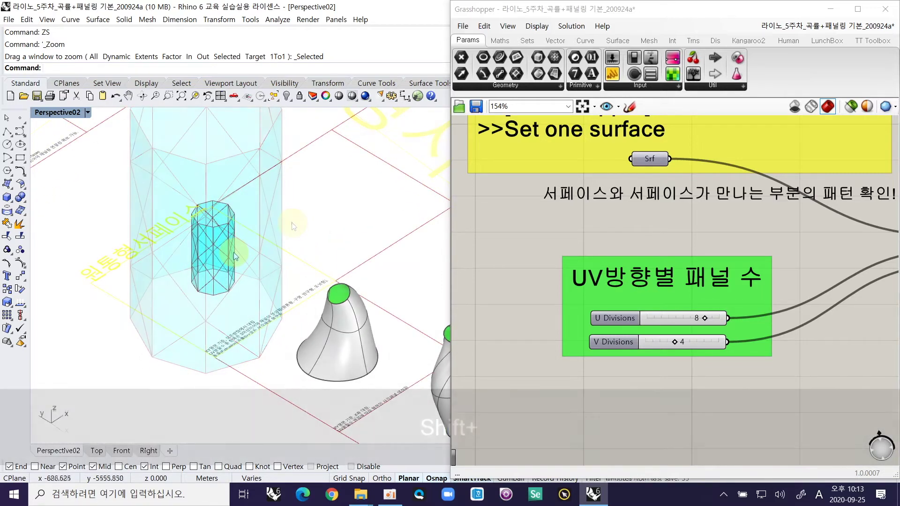
Set the flared, bell-shaped surface as the single input surface of the panel definition.
click(342, 331)
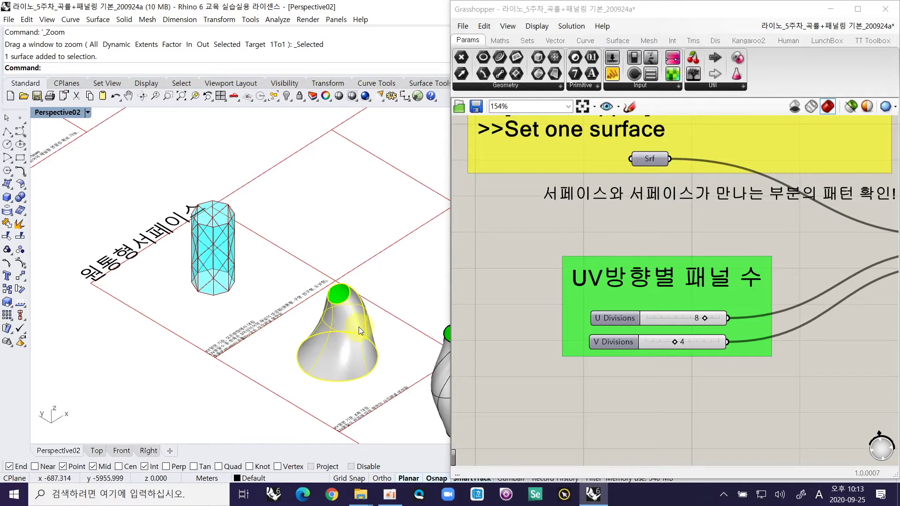
shift+right_drag(368, 308, 247, 305)
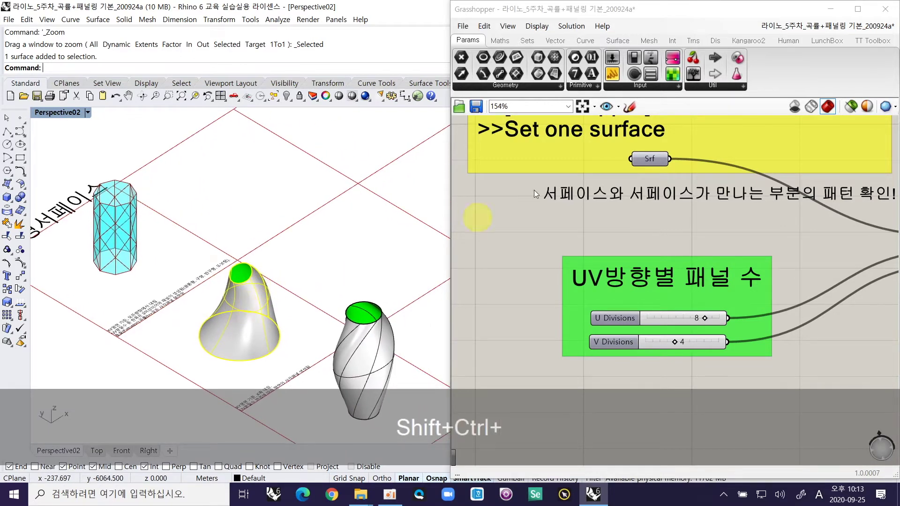
right_click(648, 162)
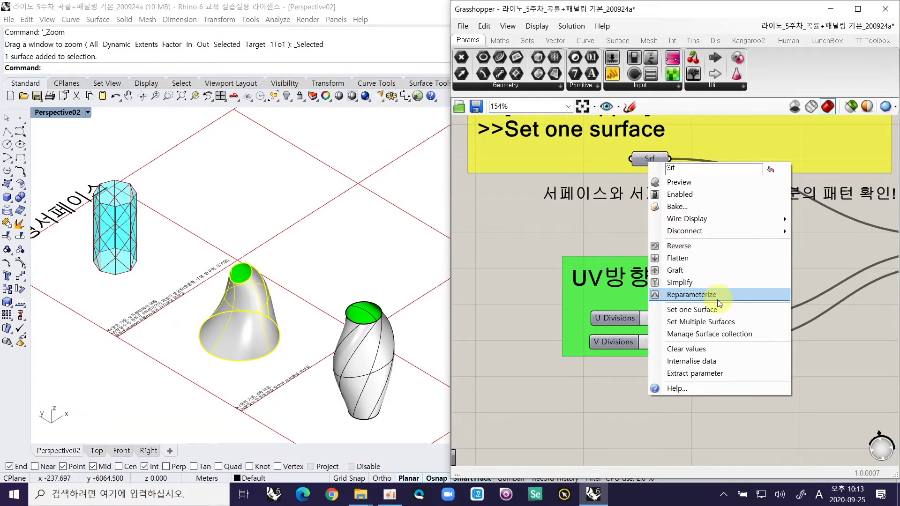
click(693, 309)
Hide the bell-shaped surface and examine its triangular panels from several sides.
ctrl+right_drag(197, 422, 309, 201)
text(h)
key(Return)
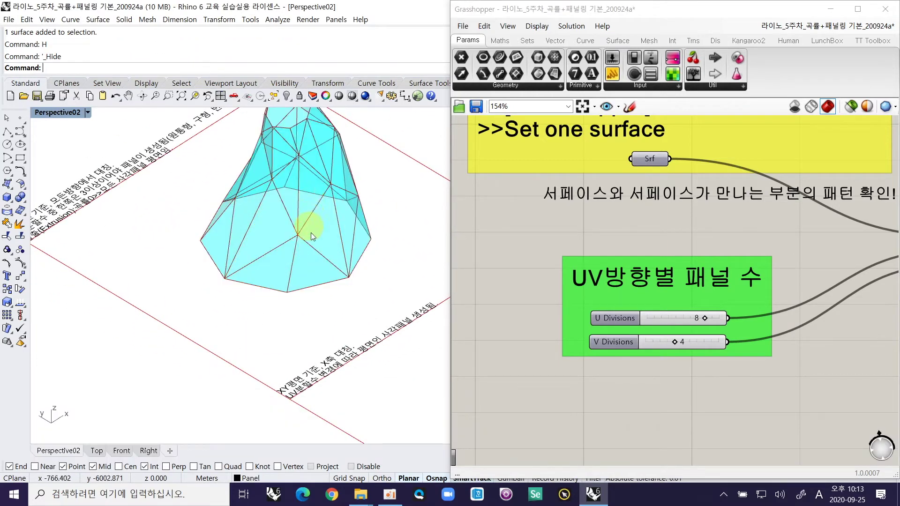
shift+right_drag(315, 207, 221, 257)
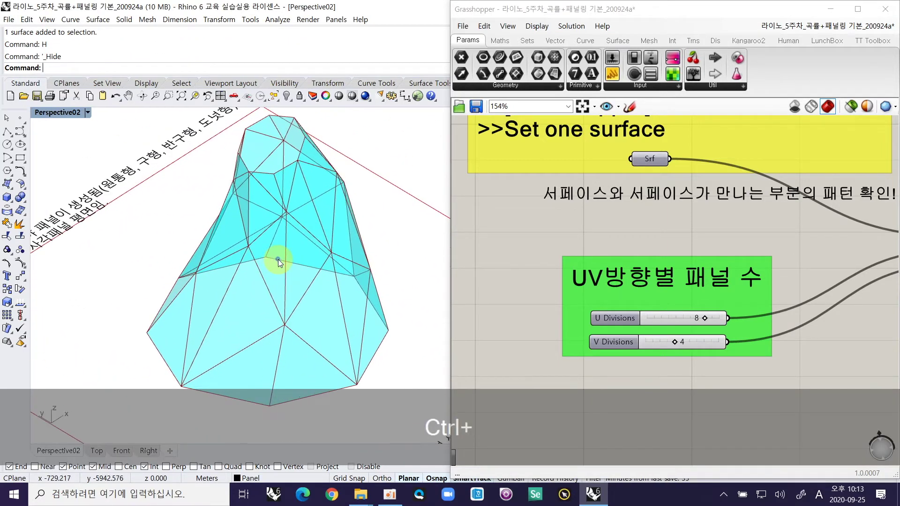
scroll(257, 277, down, 3)
right_drag(257, 277, 322, 259)
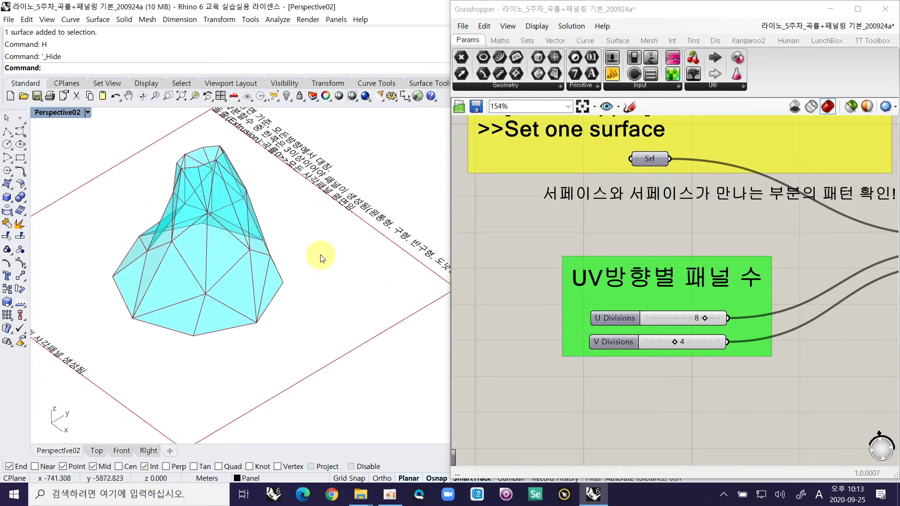
Show all hidden objects and look at the bell-shaped surface's seam against its panels.
text(hs)
key(Return)
ctrl+right_drag(227, 237, 234, 227)
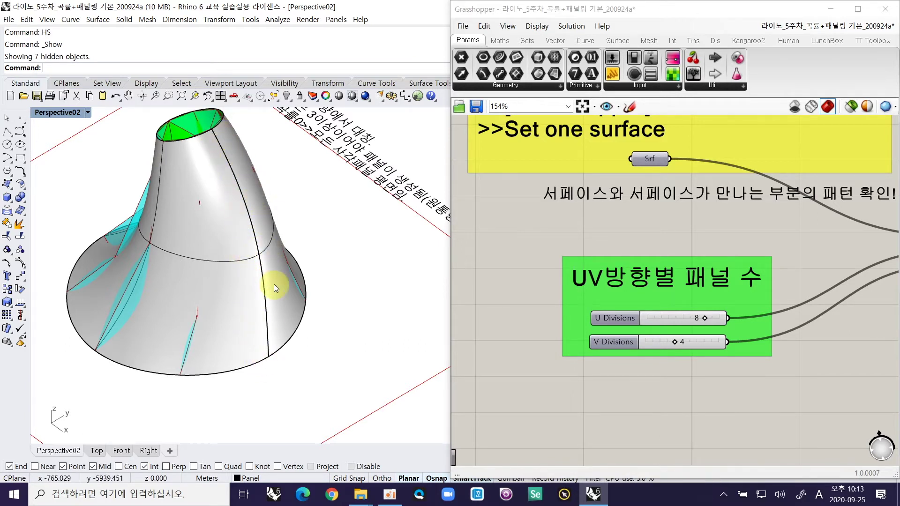
Hide the bell-shaped surface again so that only its panel preview is displayed.
click(261, 252)
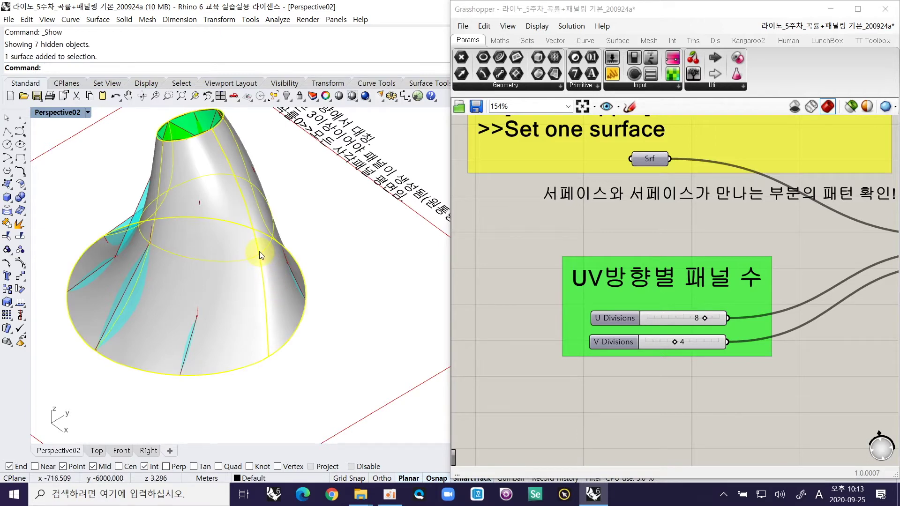
text(H)
key(Return)
ctrl+scroll(259, 251, up, 2)
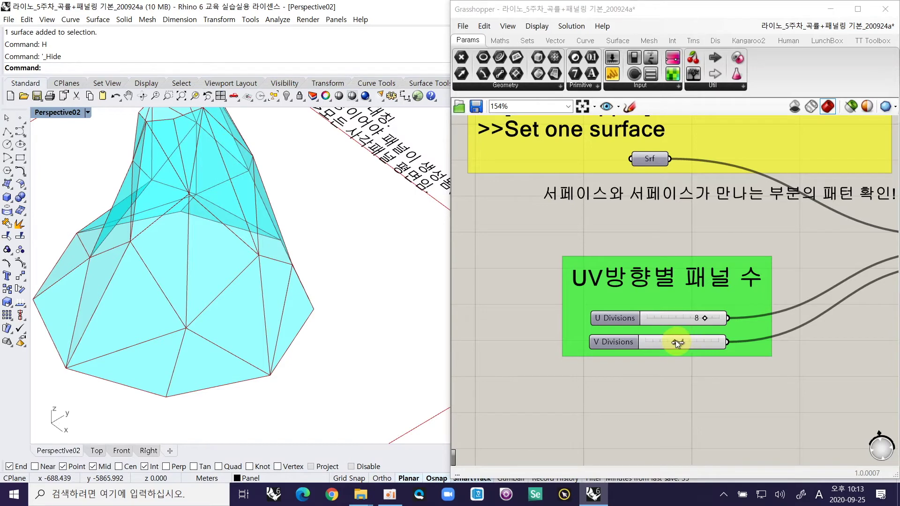
Set the V divisions to 5 and the U divisions to 7, and inspect the bell shape's panels along the seam.
drag(676, 340, 680, 342)
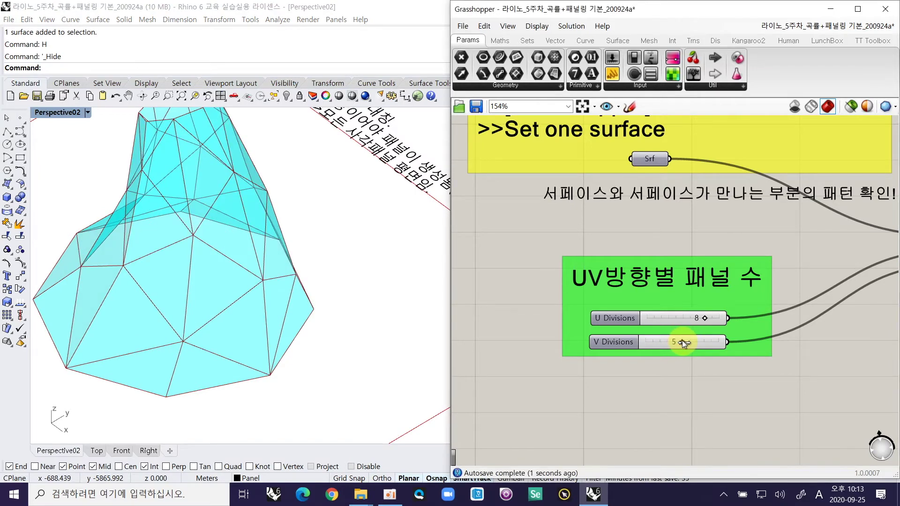
drag(705, 320, 699, 318)
ctrl+right_drag(291, 295, 291, 266)
right_drag(304, 276, 314, 303)
right_drag(311, 239, 299, 286)
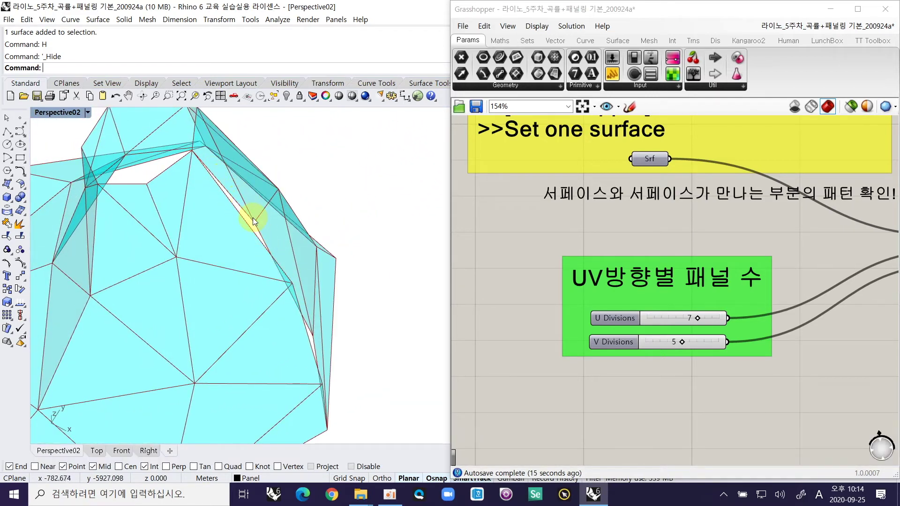
mouse_move(271, 257)
right_down()
mouse_move(247, 255)
mouse_move(276, 240)
right_up()
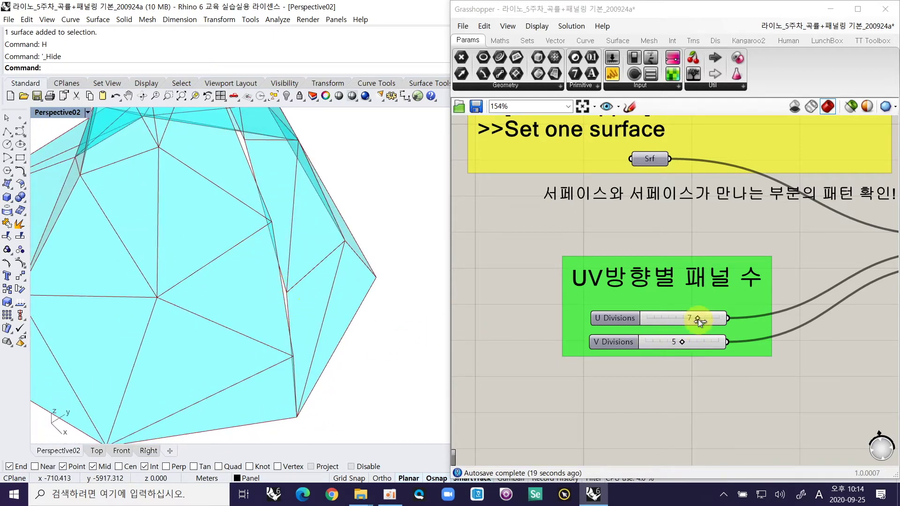
Set the U divisions to 6 and check how the bell shape's panels meet along the seam.
drag(697, 319, 691, 319)
right_drag(284, 302, 251, 234)
mouse_move(291, 310)
right_down()
mouse_move(296, 323)
mouse_move(289, 291)
right_up()
right_drag(300, 390, 298, 357)
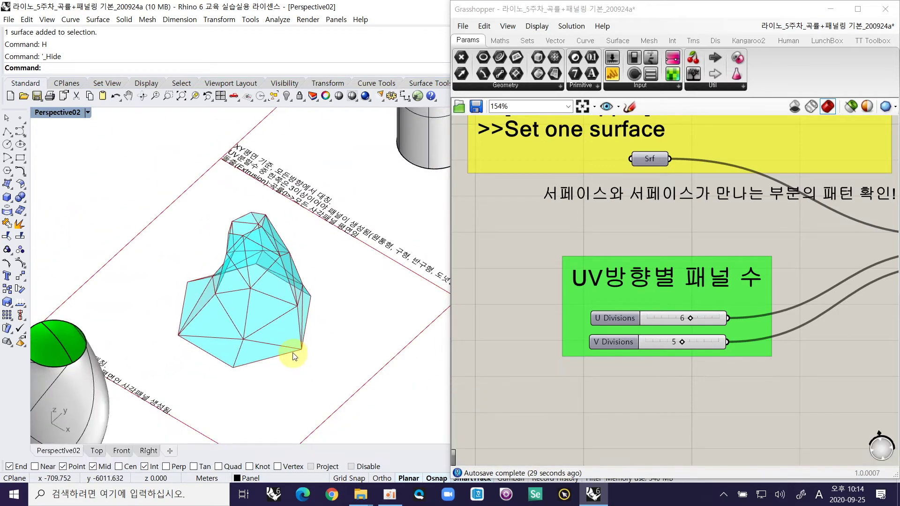
Set the twisted, vase-shaped surface as the single input surface of the panel definition.
right_drag(238, 365, 279, 295)
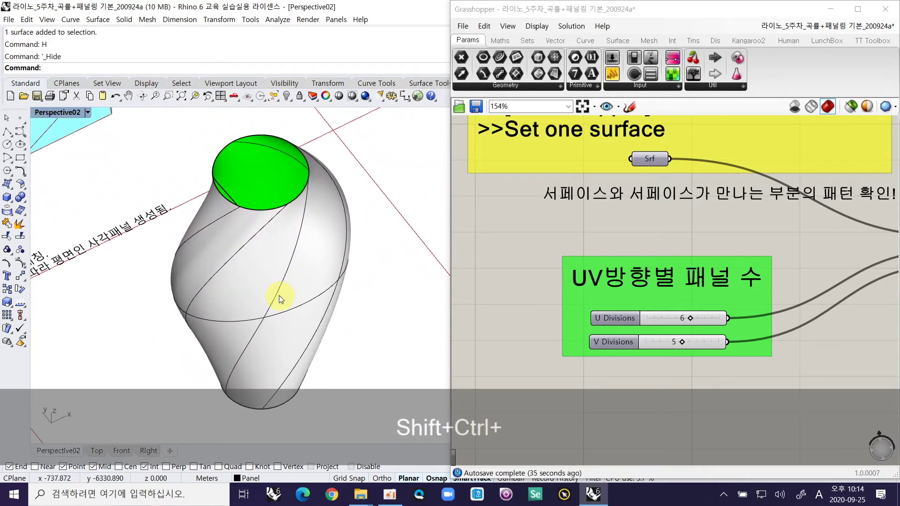
click(279, 295)
right_drag(332, 341, 310, 348)
right_click(658, 159)
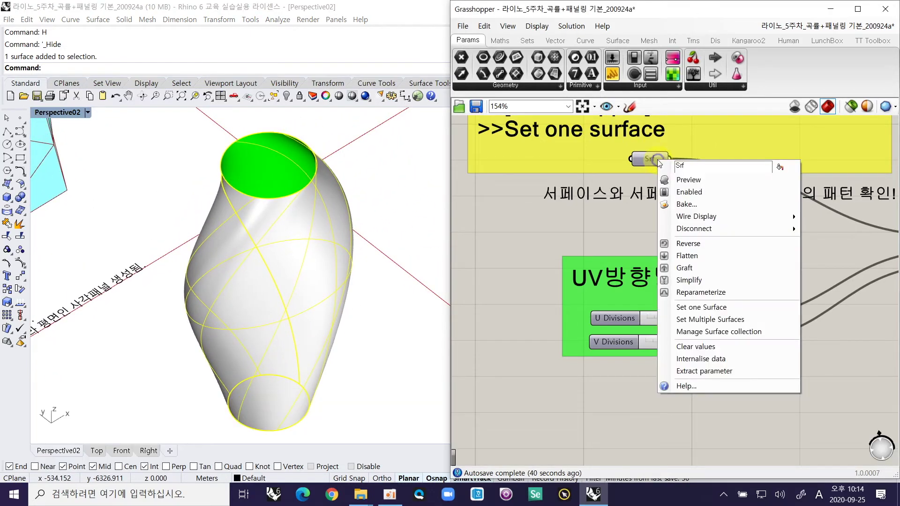
click(730, 310)
click(384, 359)
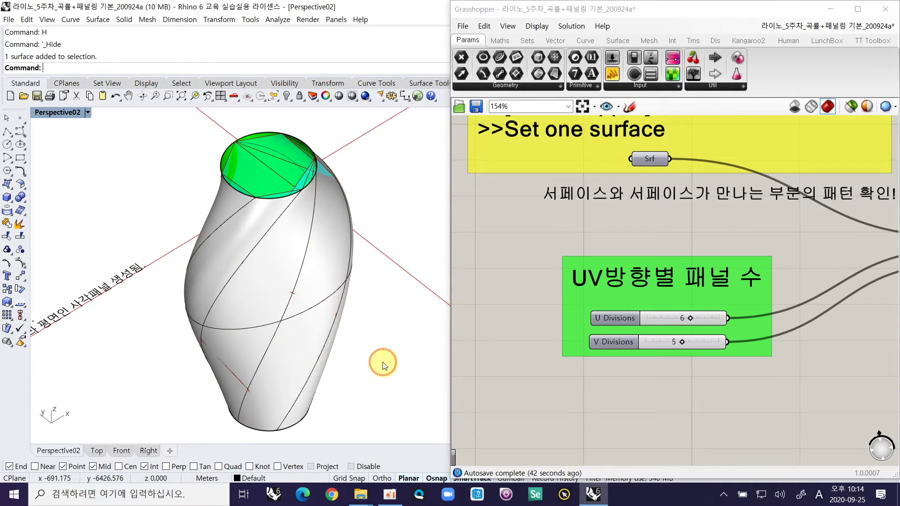
Hide the vase-shaped surface to look at its triangular panels, and show all hidden objects again.
click(263, 302)
text(H)
key(Return)
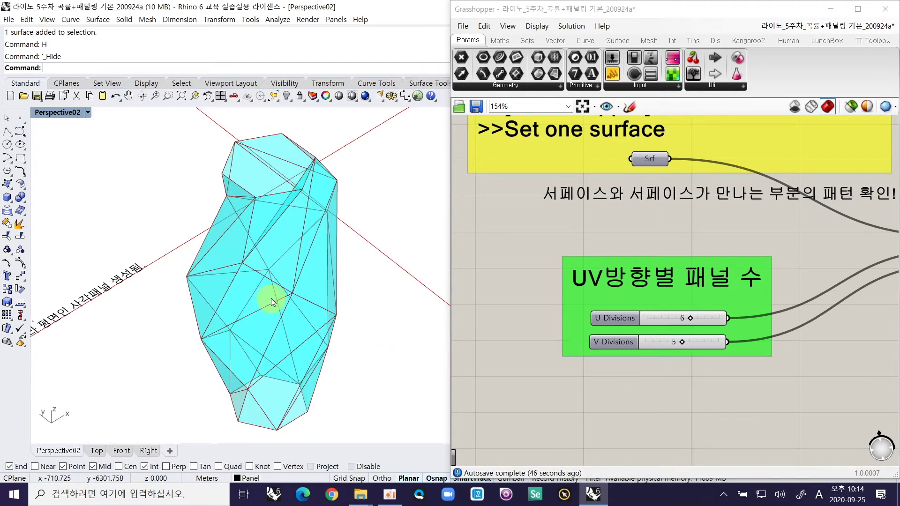
text(Show)
key(Return)
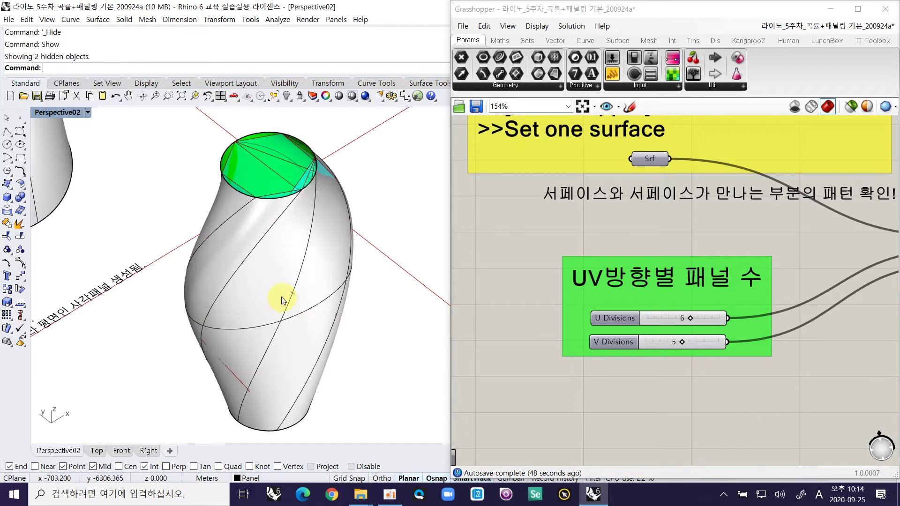
Zoom in on the twisted vase-shaped surface and hide it to examine its triangular panels.
right_drag(239, 285, 279, 279)
ctrl+right_drag(231, 251, 388, 273)
shift+click(306, 308)
text(ZS)
key(Return)
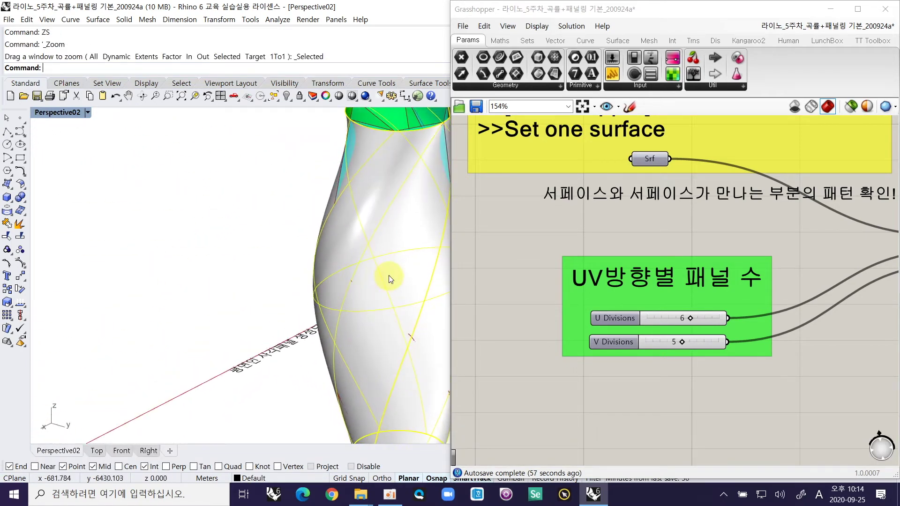
ctrl+right_drag(302, 295, 332, 272)
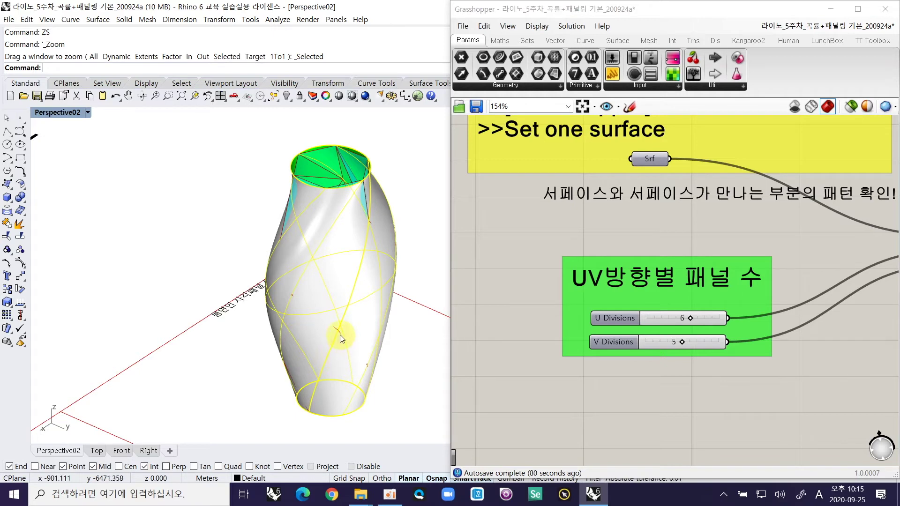
text(H)
key(Return)
right_drag(344, 285, 305, 283)
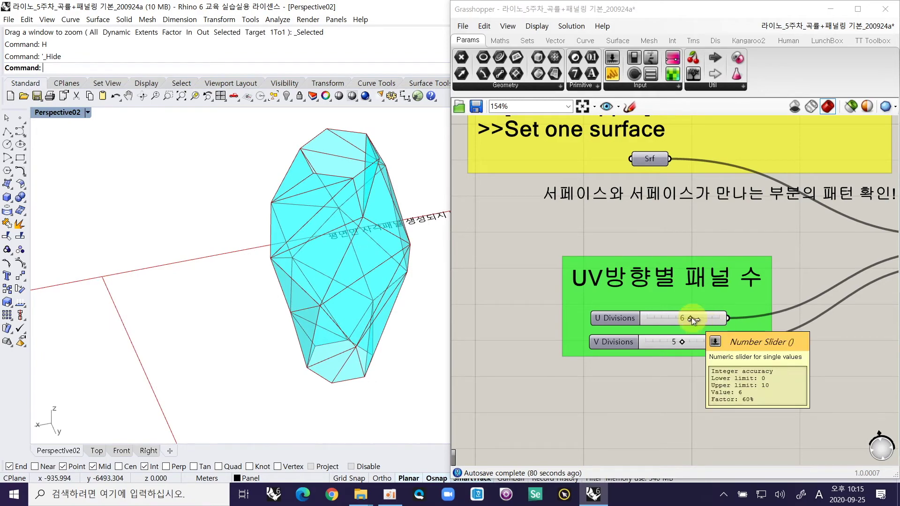
Set the U divisions to 7 and then 8, comparing how the vase's panels meet along the seam.
drag(691, 317, 696, 318)
right_drag(305, 343, 372, 222)
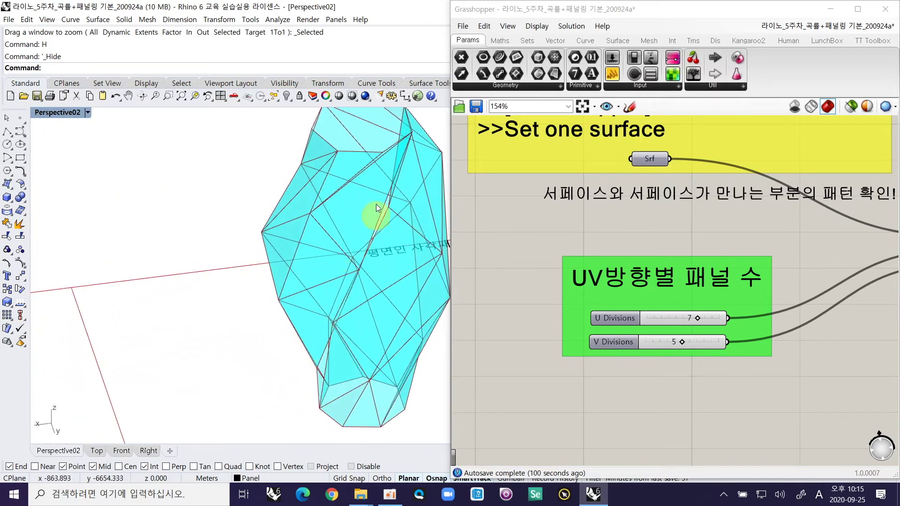
drag(696, 321, 700, 319)
right_drag(381, 322, 408, 322)
Set the sphere as the single input surface of the panel definition.
right_drag(263, 263, 272, 236)
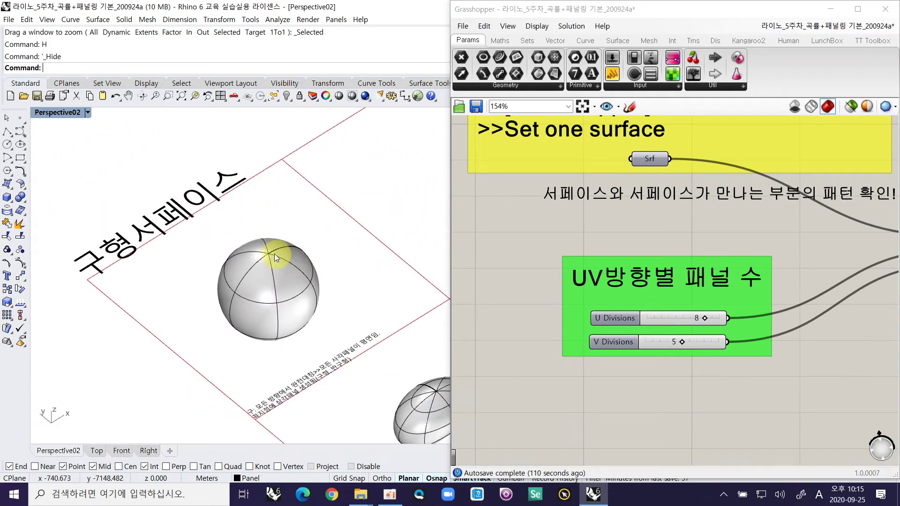
click(277, 280)
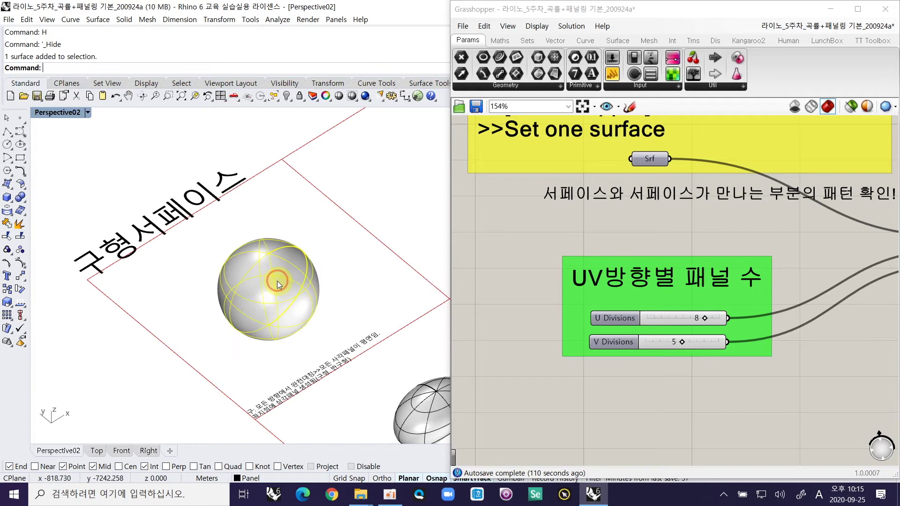
text(zs)
key(Return)
ctrl+right_drag(176, 261, 206, 313)
shift+right_drag(278, 304, 278, 283)
ctrl+right_drag(249, 200, 268, 177)
click(284, 248)
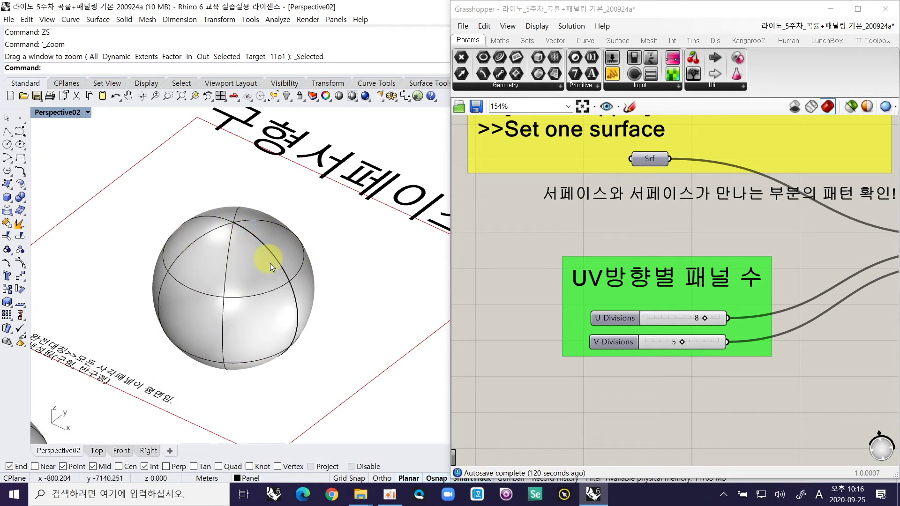
click(283, 344)
ctrl+right_drag(281, 336, 247, 272)
right_click(648, 161)
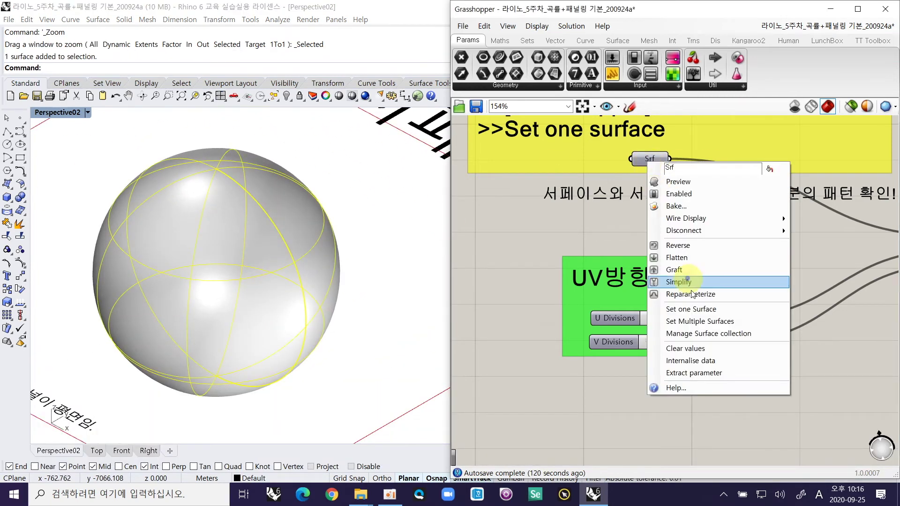
click(697, 315)
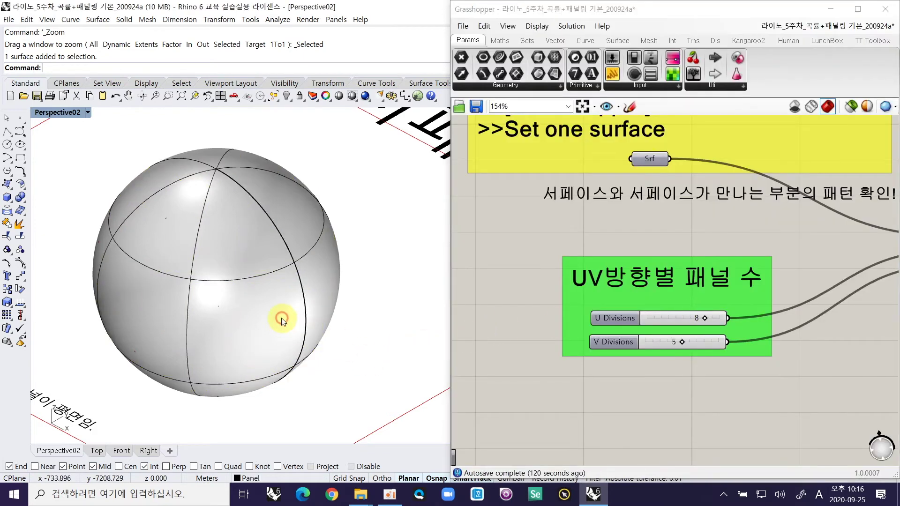
Hide the sphere and compare its triangular panels with the U divisions set to 10 and then 9.
click(281, 319)
text(H)
key(Return)
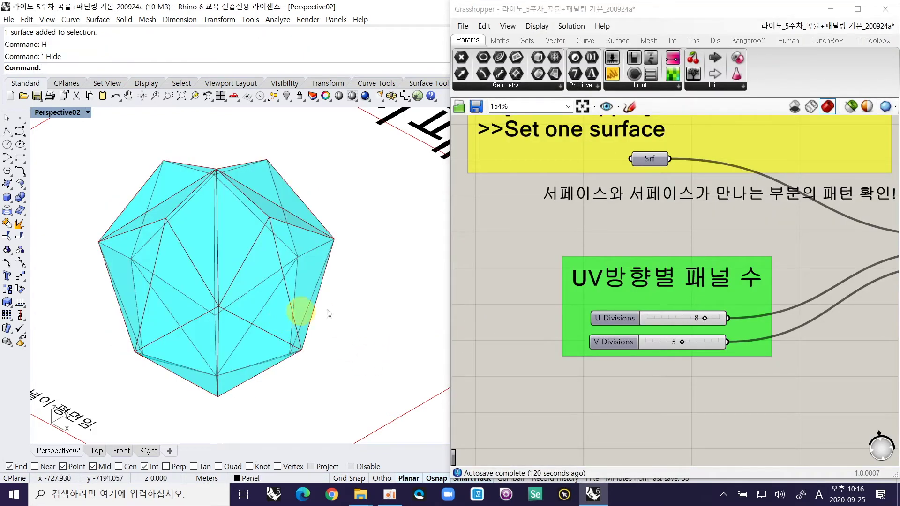
drag(705, 317, 719, 319)
right_drag(375, 315, 293, 369)
drag(722, 319, 714, 317)
right_drag(361, 366, 324, 311)
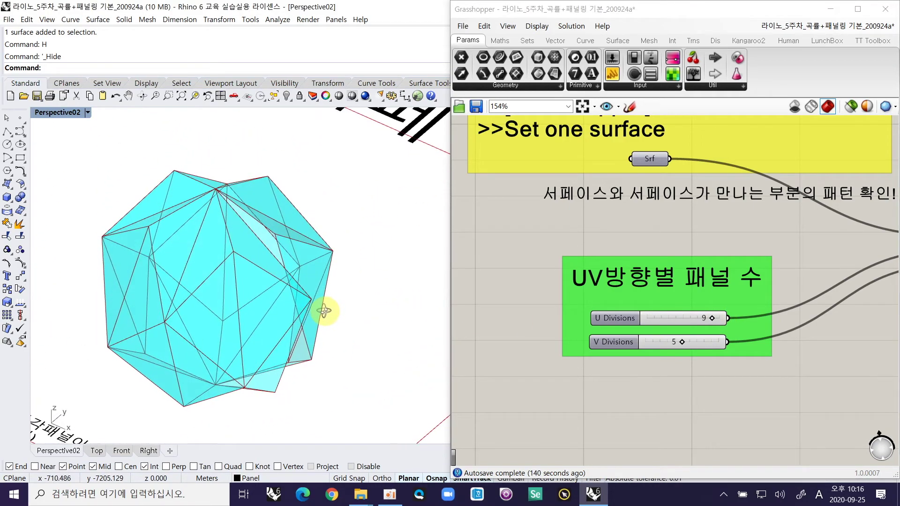
Set both the U and V divisions to 10.
click(682, 341)
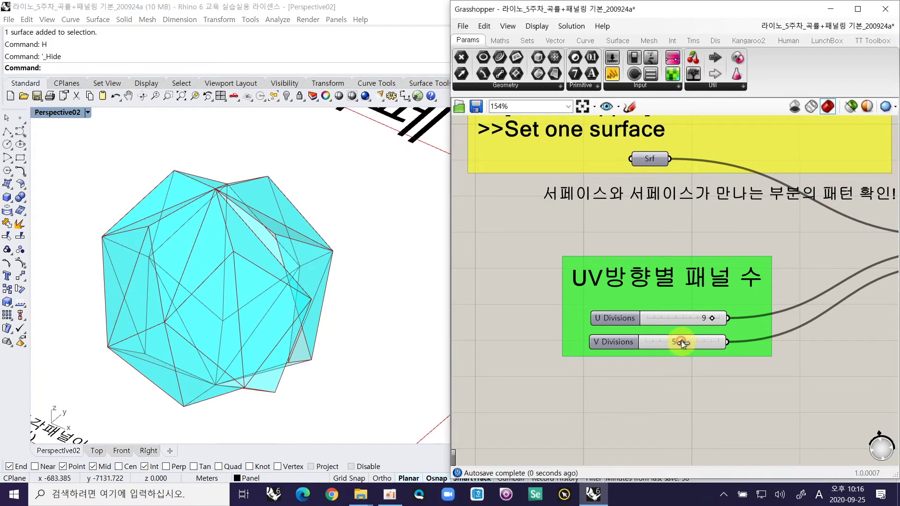
drag(683, 342, 722, 319)
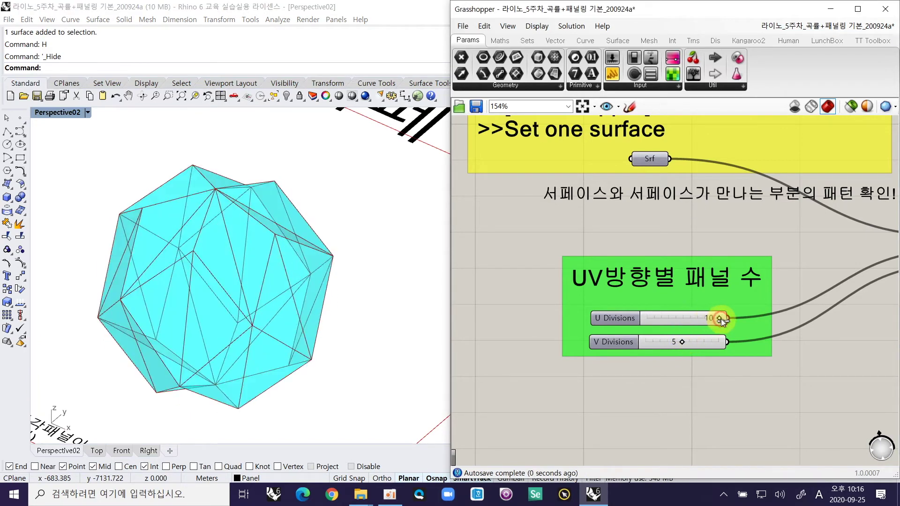
drag(683, 341, 719, 334)
Set the bean-shaped closed surface as the single input surface of the panel definition.
ctrl+shift+right_drag(301, 275, 304, 210)
click(304, 210)
shift+right_drag(368, 177, 247, 244)
right_drag(192, 291, 215, 289)
click(208, 254)
ctrl+right_drag(207, 253, 221, 257)
click(242, 267)
text(zs)
key(Return)
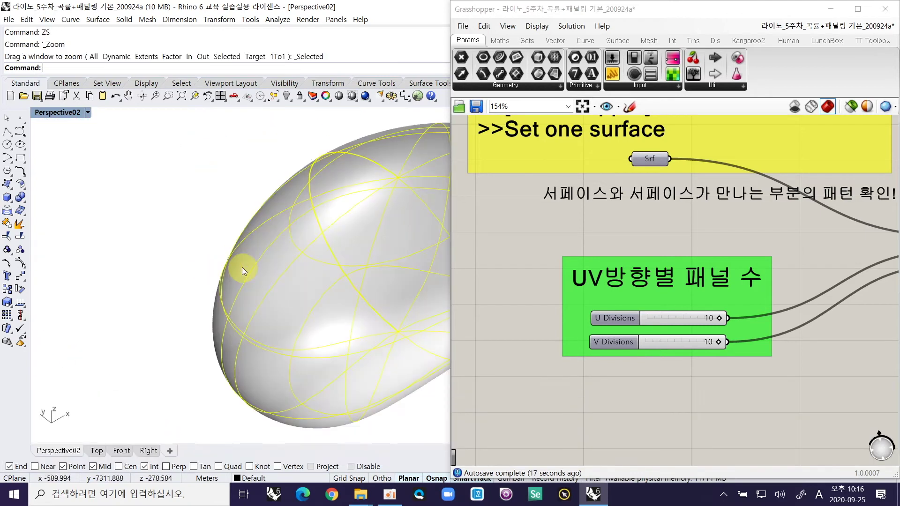
right_drag(177, 275, 227, 350)
click(228, 350)
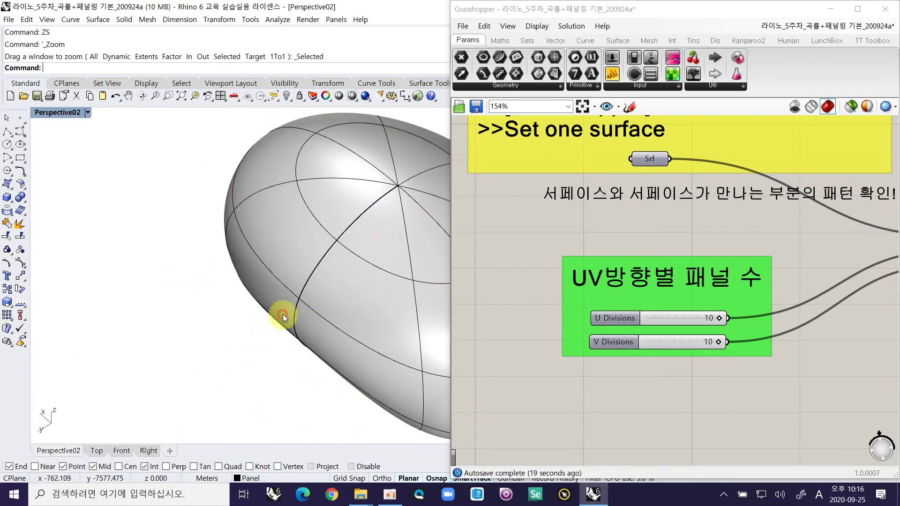
right_drag(282, 314, 320, 224)
click(372, 263)
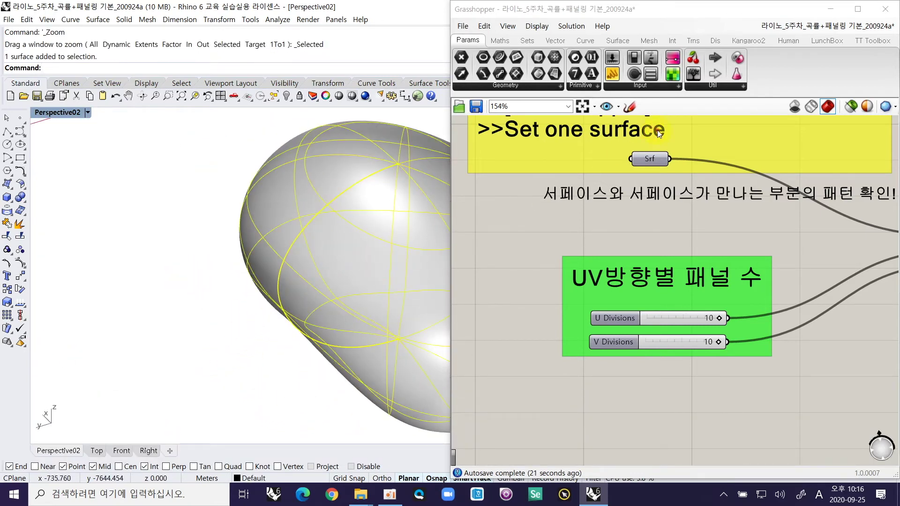
right_click(659, 160)
click(718, 308)
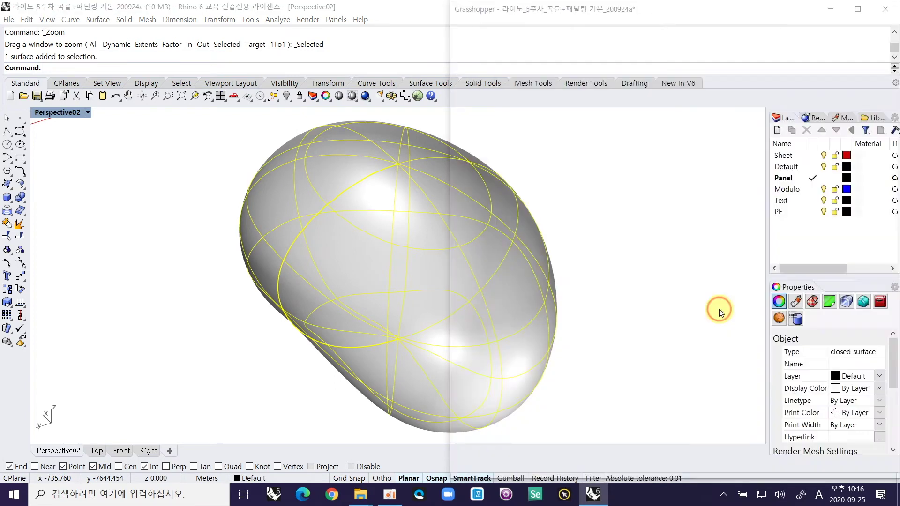
Hide the bean-shaped surface and compare its panels along the seam at 10 and then 9 U divisions.
right_drag(328, 248, 341, 164)
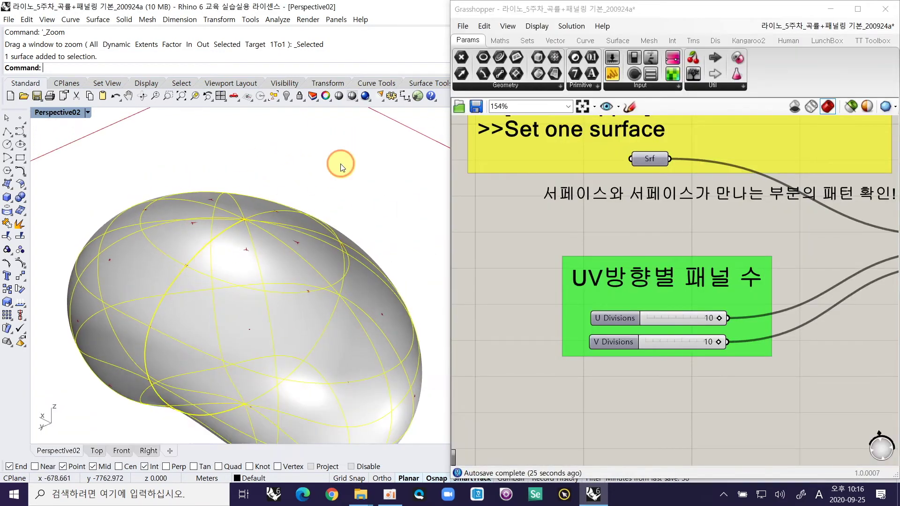
click(342, 165)
click(251, 271)
text(H)
key(Return)
right_drag(249, 277, 261, 239)
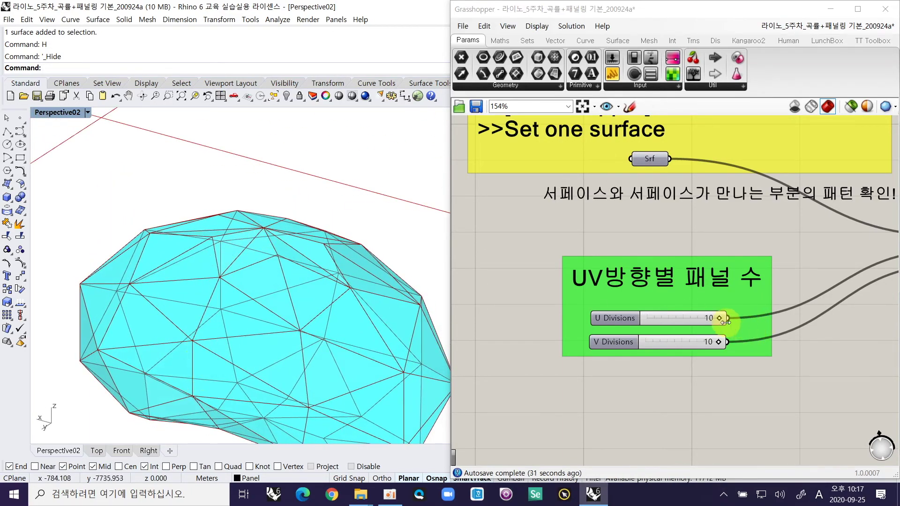
right_drag(281, 326, 223, 304)
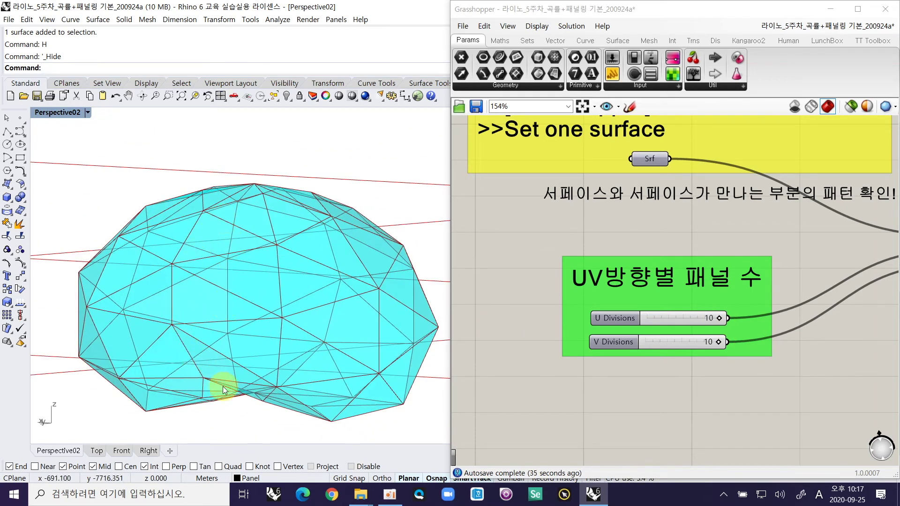
drag(719, 317, 714, 317)
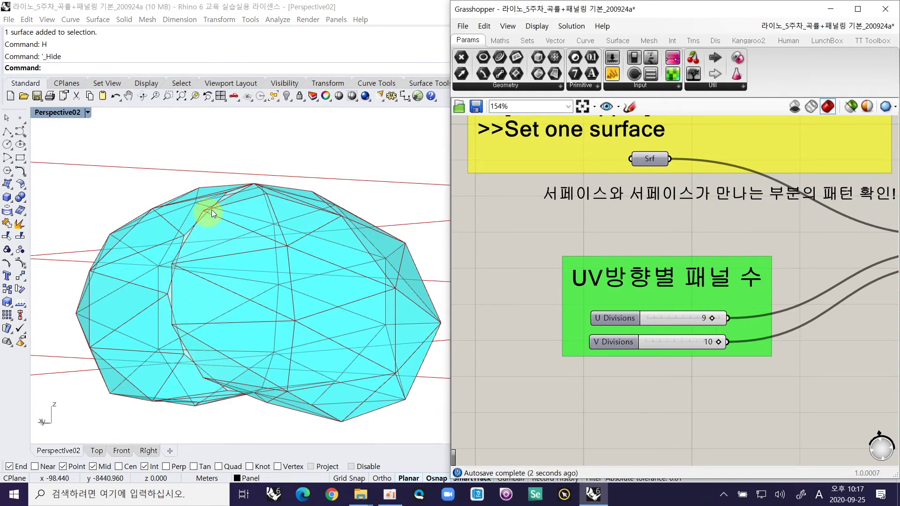
right_drag(192, 234, 261, 266)
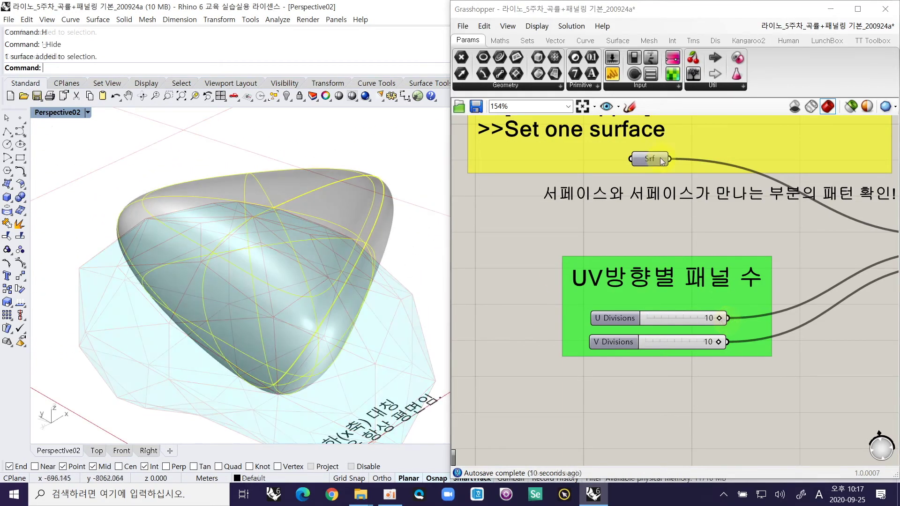
Set the rounded triangular surface as the single input surface and hide it to look at its panels.
right_click(661, 158)
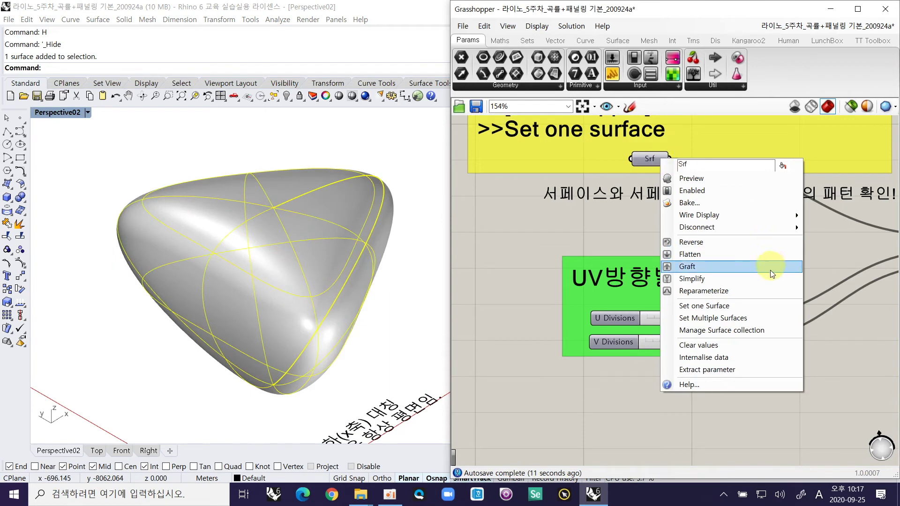
click(755, 305)
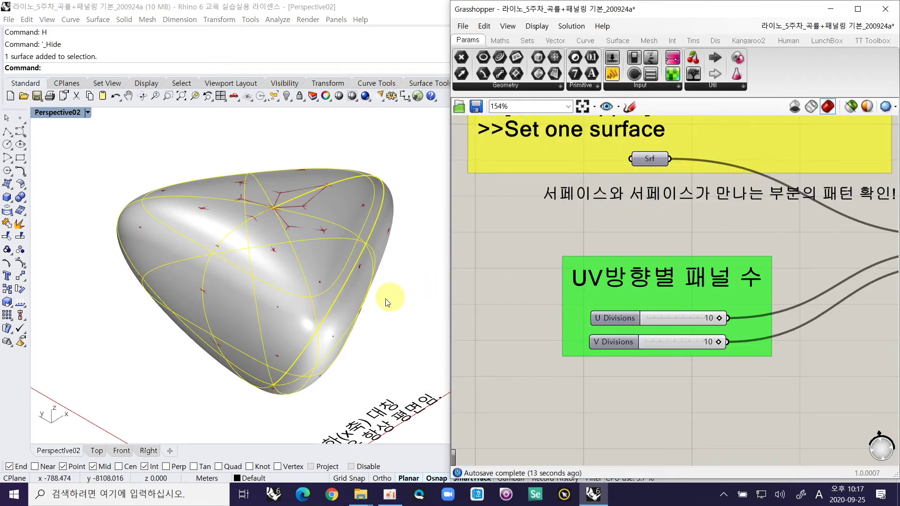
click(324, 264)
text(H)
key(Return)
right_drag(305, 239, 278, 265)
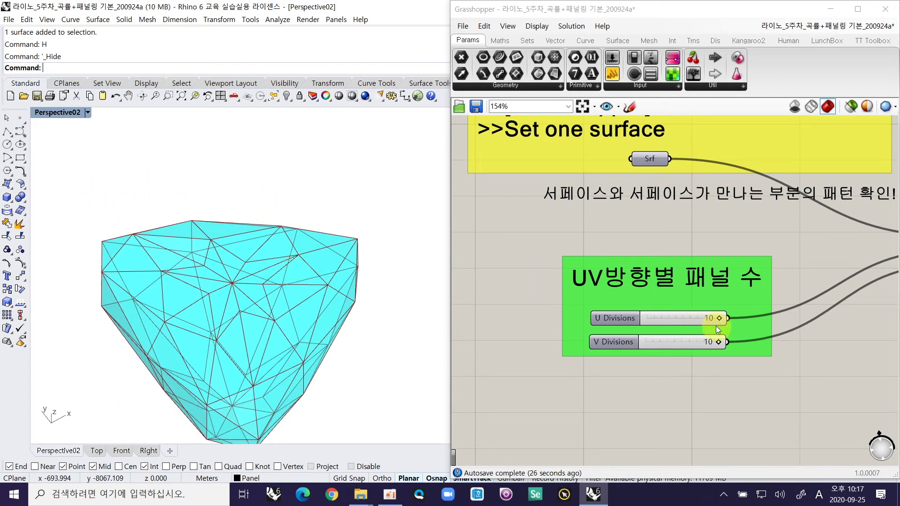
Set the U divisions to 3 and inspect the rounded triangular shape's panels from several sides.
drag(718, 319, 668, 319)
right_drag(310, 340, 323, 361)
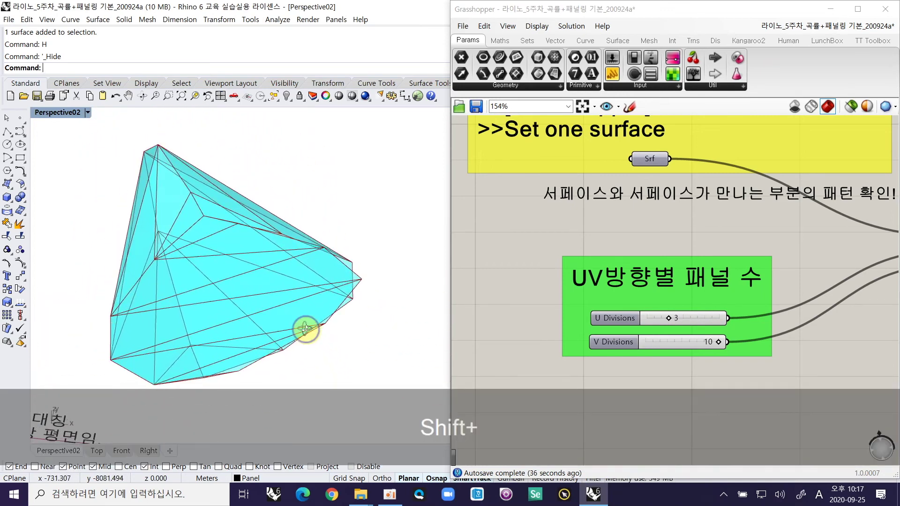
scroll(278, 312, up, 5)
ctrl+right_drag(278, 312, 269, 256)
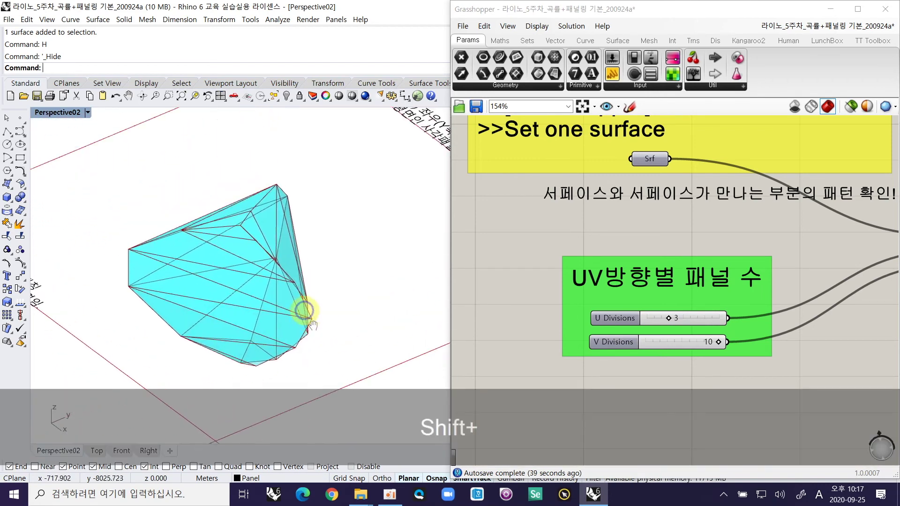
right_drag(303, 307, 332, 305)
Show all hidden objects and hide only the rounded triangular surface again to look closely at its panels.
text(HS)
key(Return)
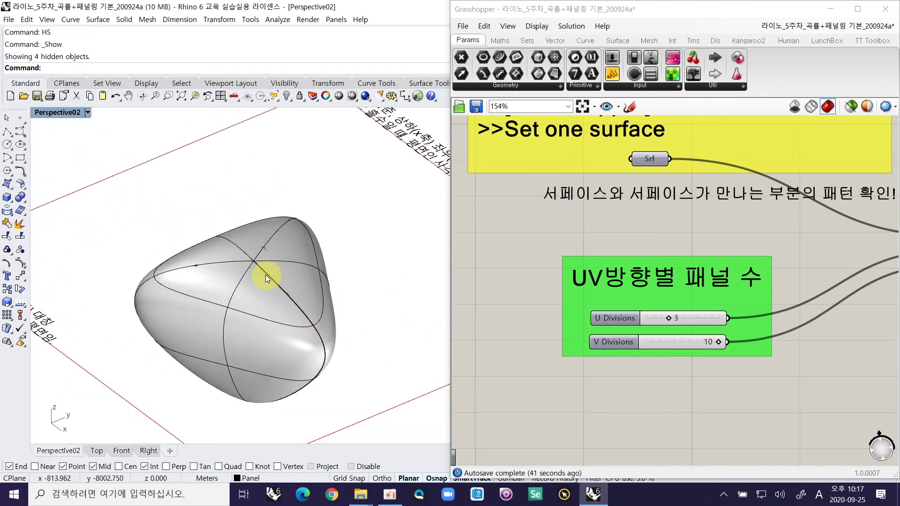
click(308, 299)
text(H)
key(Return)
ctrl+right_drag(308, 329, 259, 263)
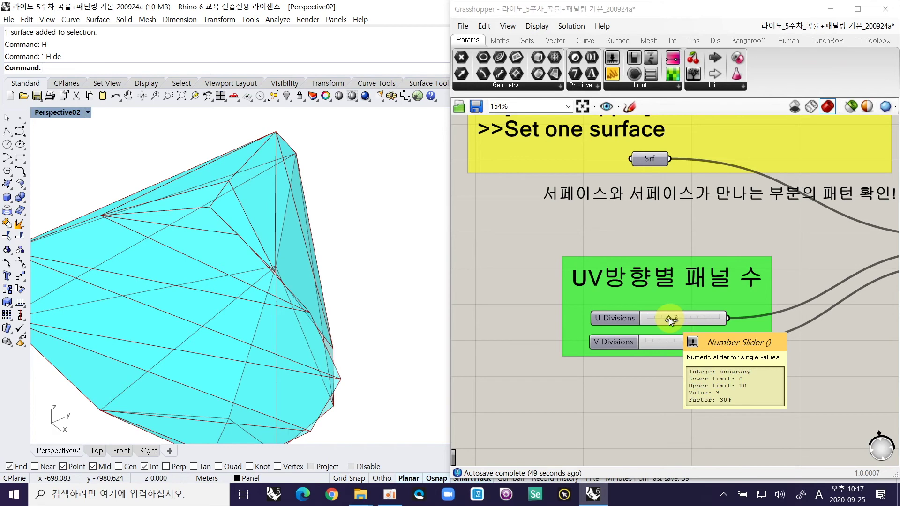
Set the U divisions to 6 and check the rounded triangular shape's panels from different sides.
drag(668, 318, 689, 318)
ctrl+right_drag(334, 300, 267, 227)
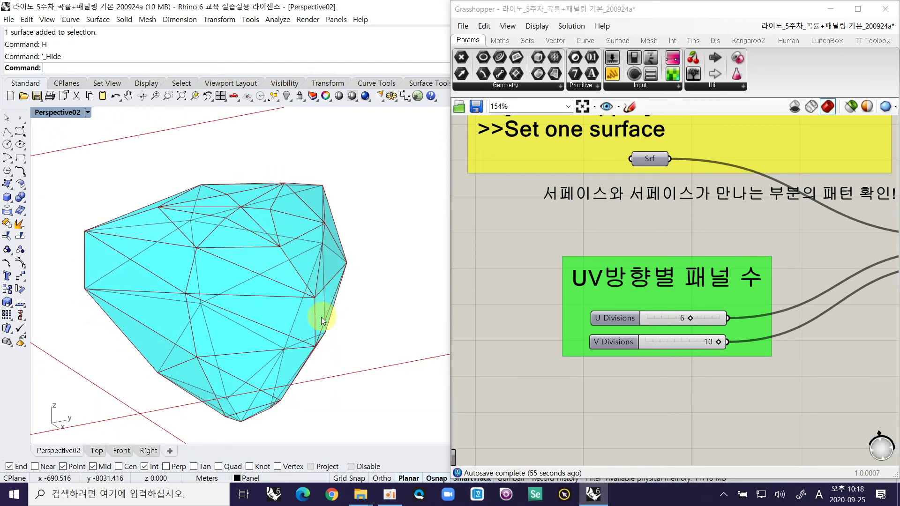
right_drag(245, 272, 280, 353)
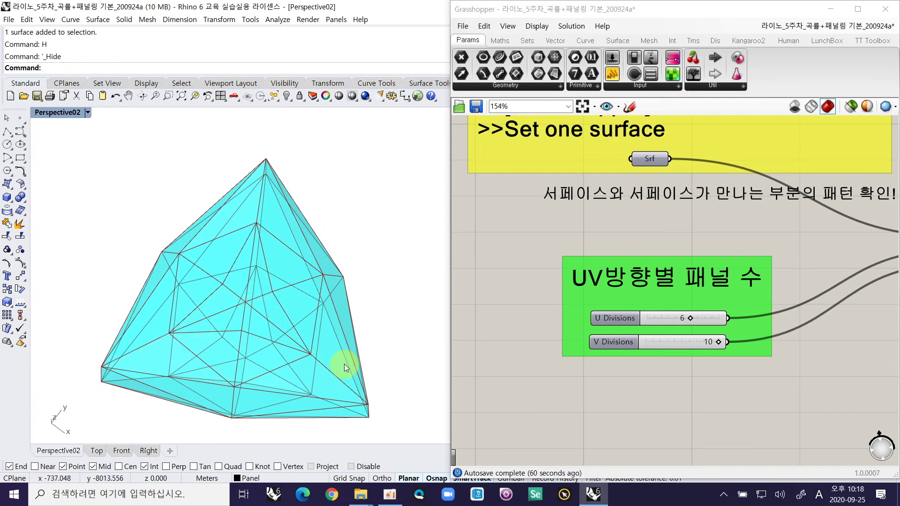
right_drag(342, 388, 308, 342)
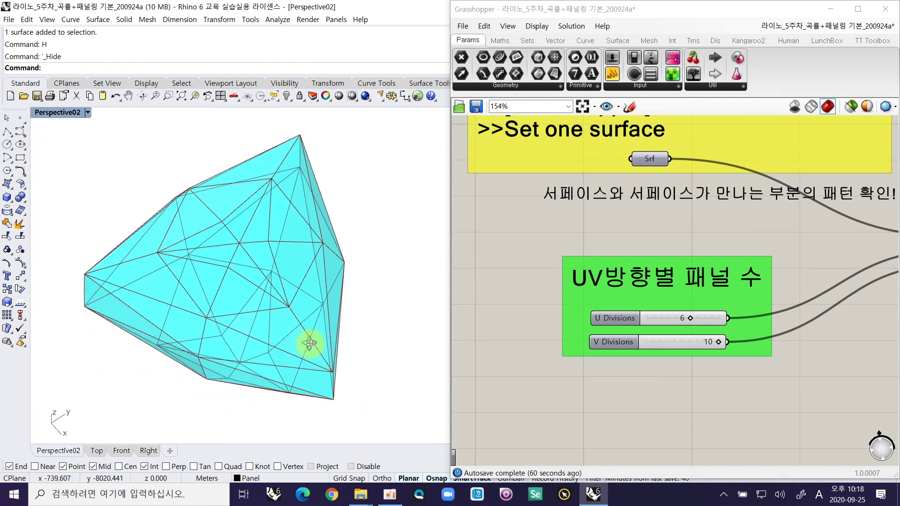
Set the pillow-like surface with pointed corners as the single input surface and hide it to look at its panels.
right_drag(255, 252, 233, 233)
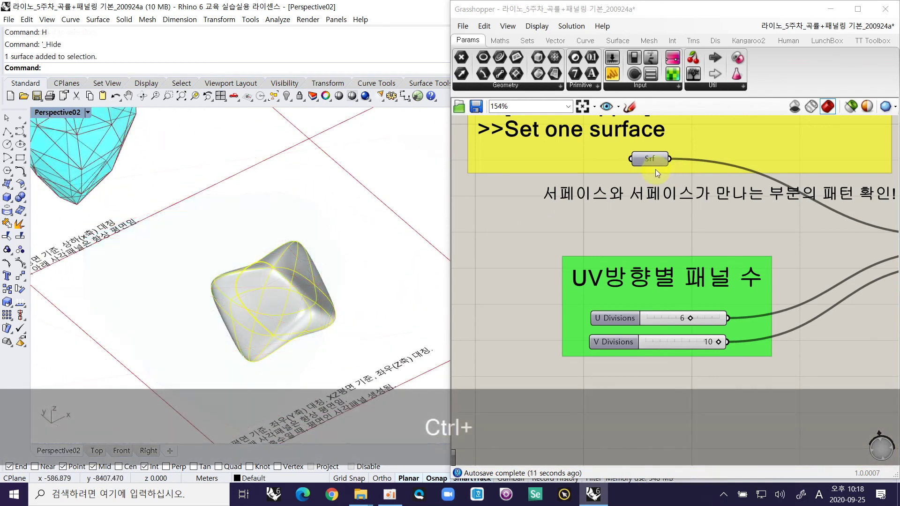
right_click(654, 162)
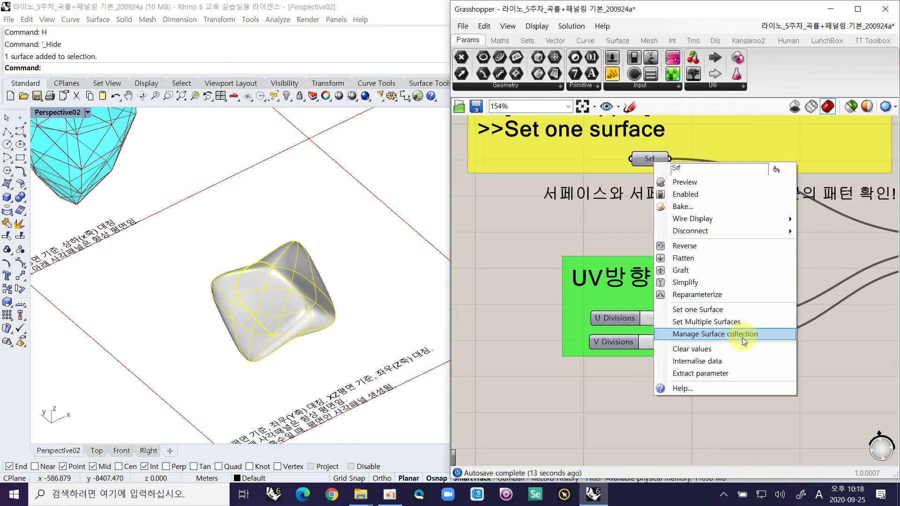
click(739, 310)
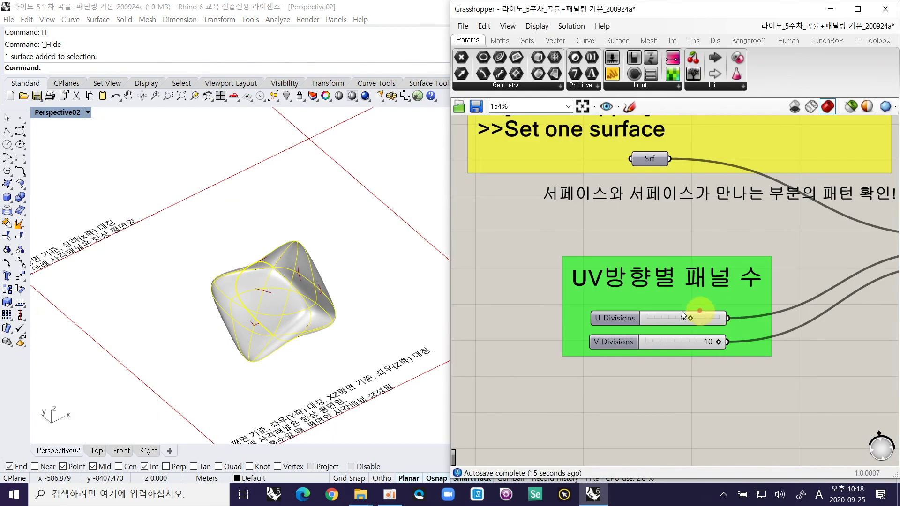
click(310, 297)
text(H)
key(Return)
right_drag(324, 293, 297, 297)
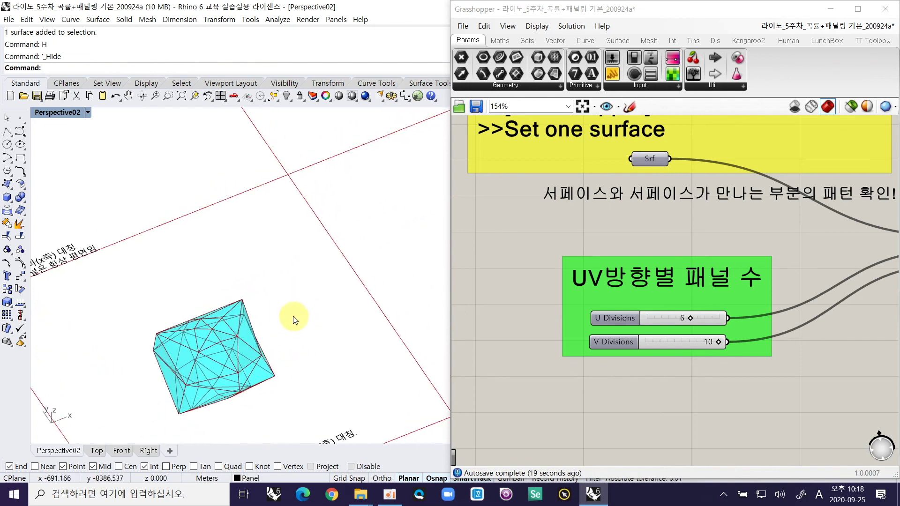
Examine the pointed pillow-like shape's panels zoomed in from the Top view, and cycle through the other views.
mouse_move(295, 301)
ctrl+right_down()
mouse_move(297, 326)
mouse_move(301, 317)
ctrl+right_up()
key(ctrl+F1)
text(ZS)
key(Return)
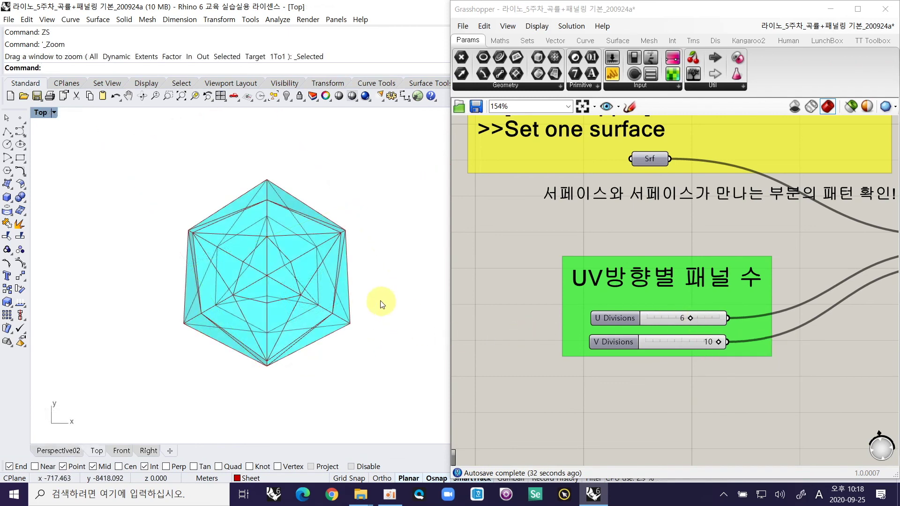
key(ctrl+Tab)
key(ctrl+Tab)
key(ctrl+Tab)
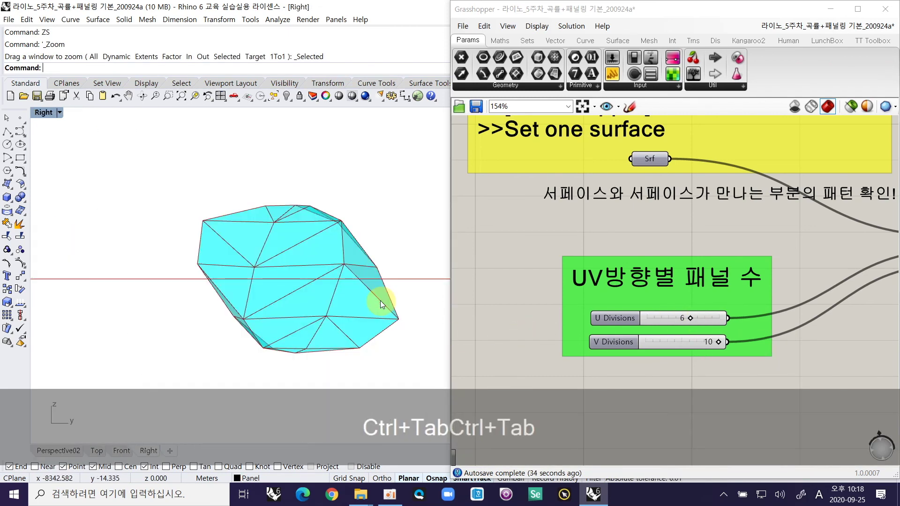